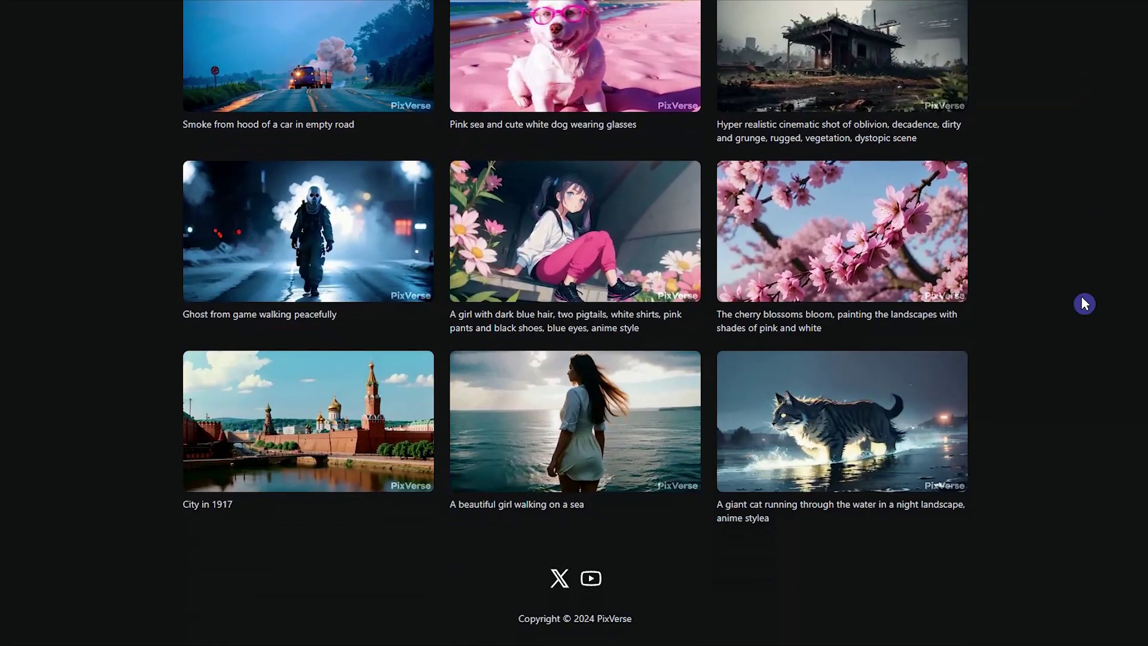
Scroll the PixVerse landing page past the community creations down to the footer.
{"action": "scroll", "coordinate": [1082, 297], "scroll_direction": "up", "scroll_amount": 3}
{"action": "scroll", "coordinate": [1082, 298], "scroll_direction": "down", "scroll_amount": 3}
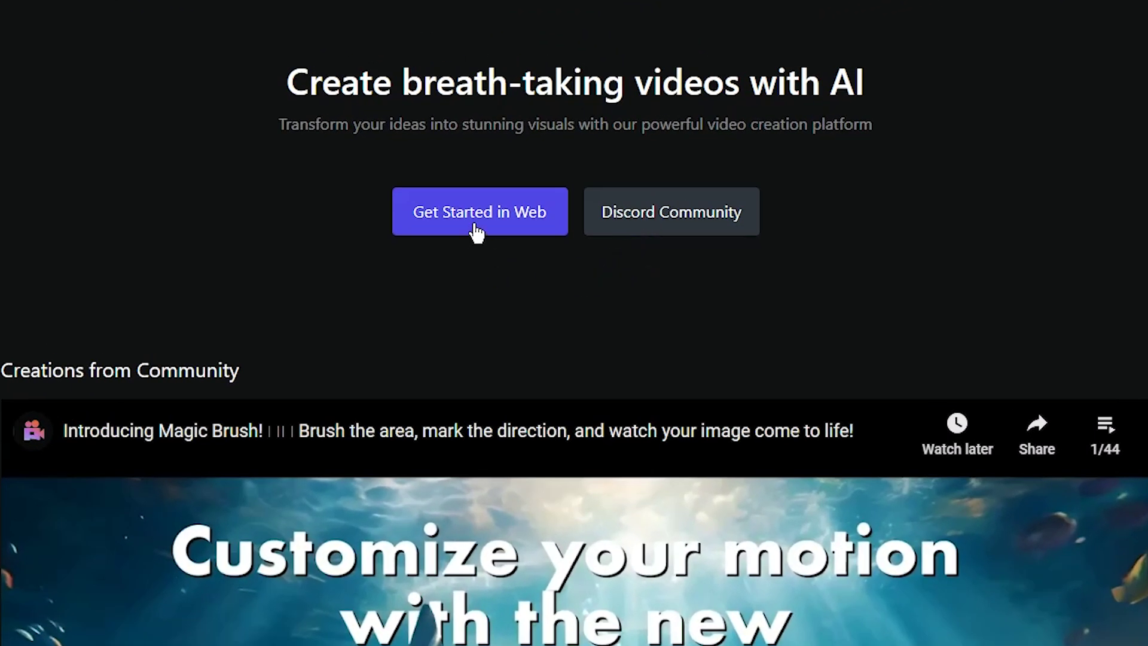
Open the PixVerse web app via Get Started in Web and scroll through the Popular Videos gallery.
{"action": "left_click", "coordinate": [477, 232]}
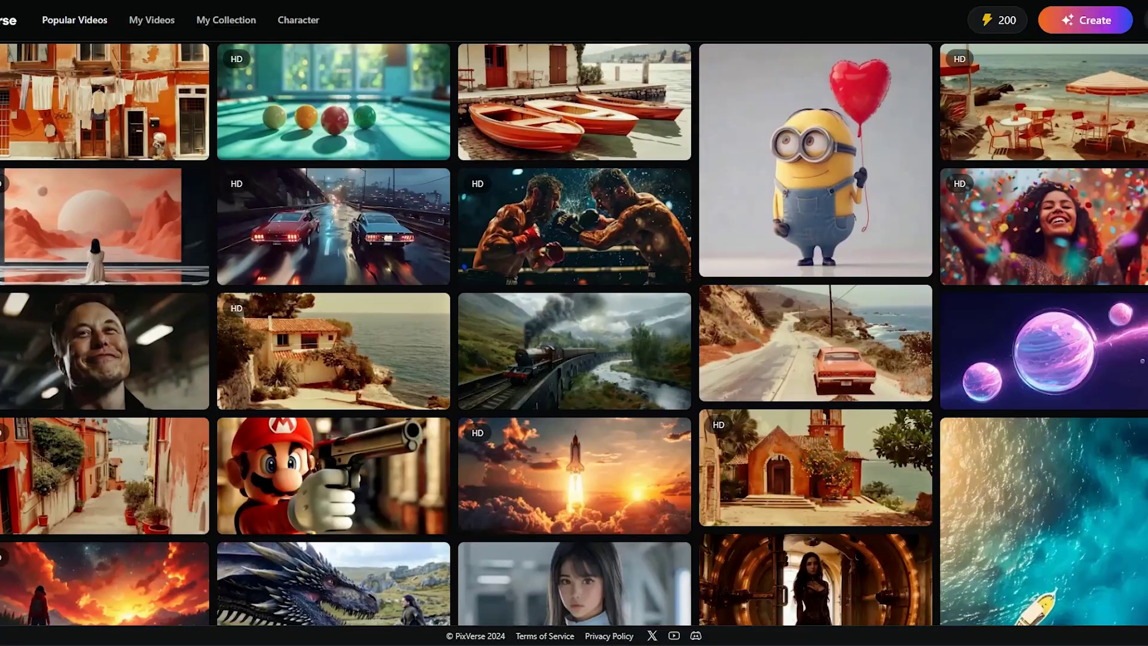
{"action": "scroll", "coordinate": [573, 332], "scroll_direction": "down", "scroll_amount": 6}
{"action": "scroll", "coordinate": [574, 333], "scroll_direction": "down", "scroll_amount": 6}
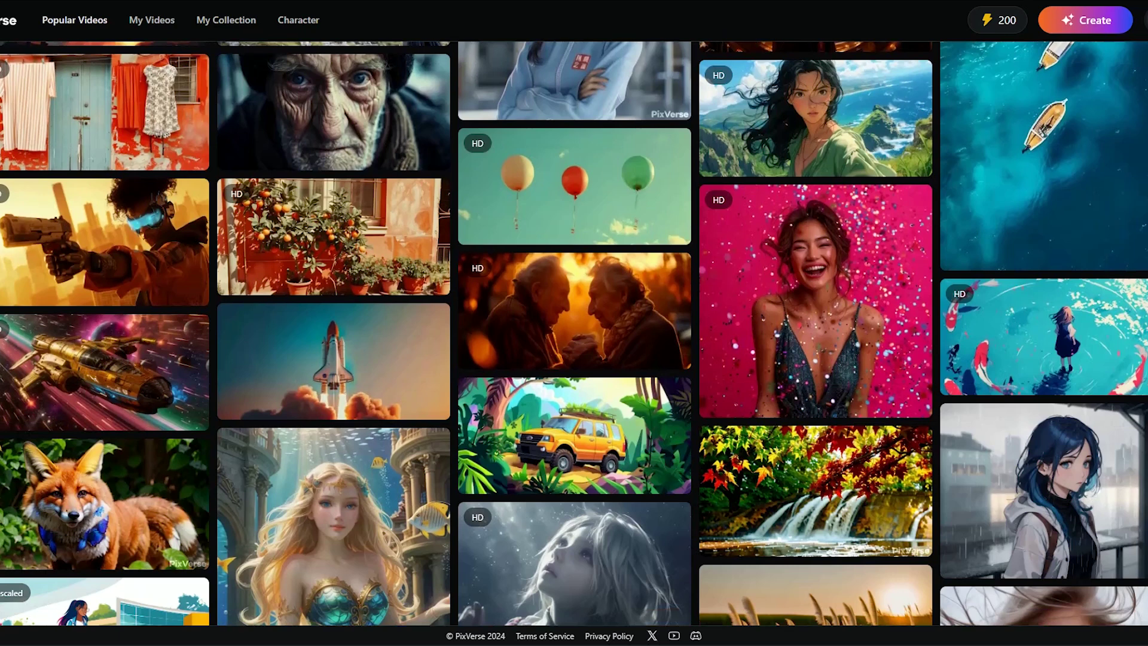
{"action": "scroll", "coordinate": [574, 332], "scroll_direction": "down", "scroll_amount": 6}
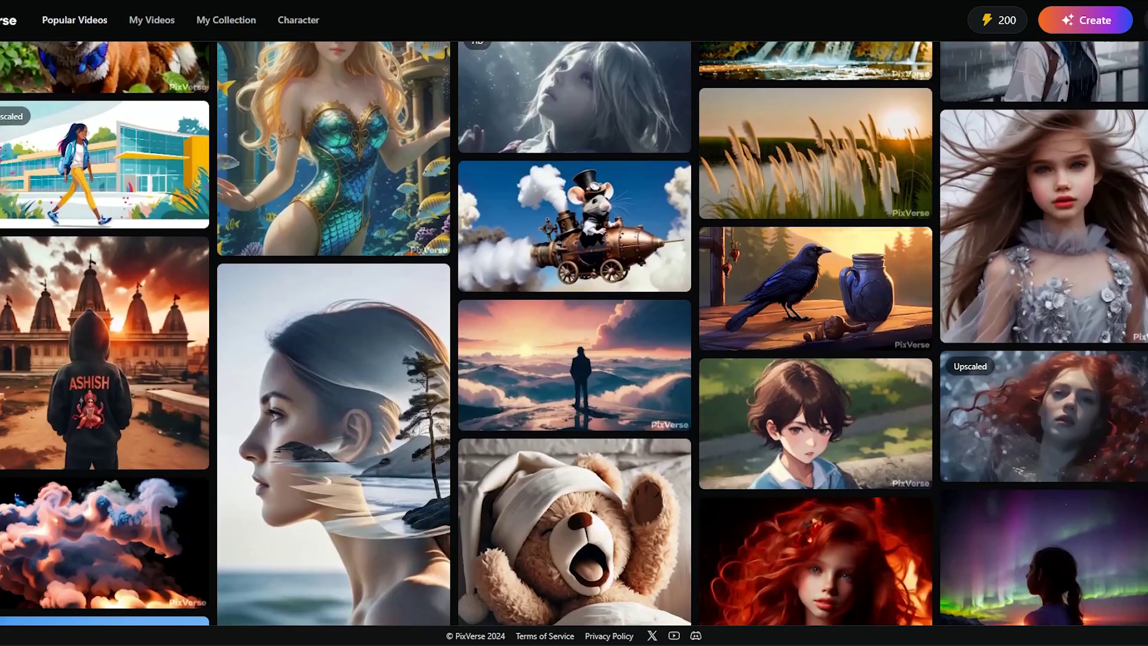
{"action": "scroll", "coordinate": [574, 333], "scroll_direction": "down", "scroll_amount": 3}
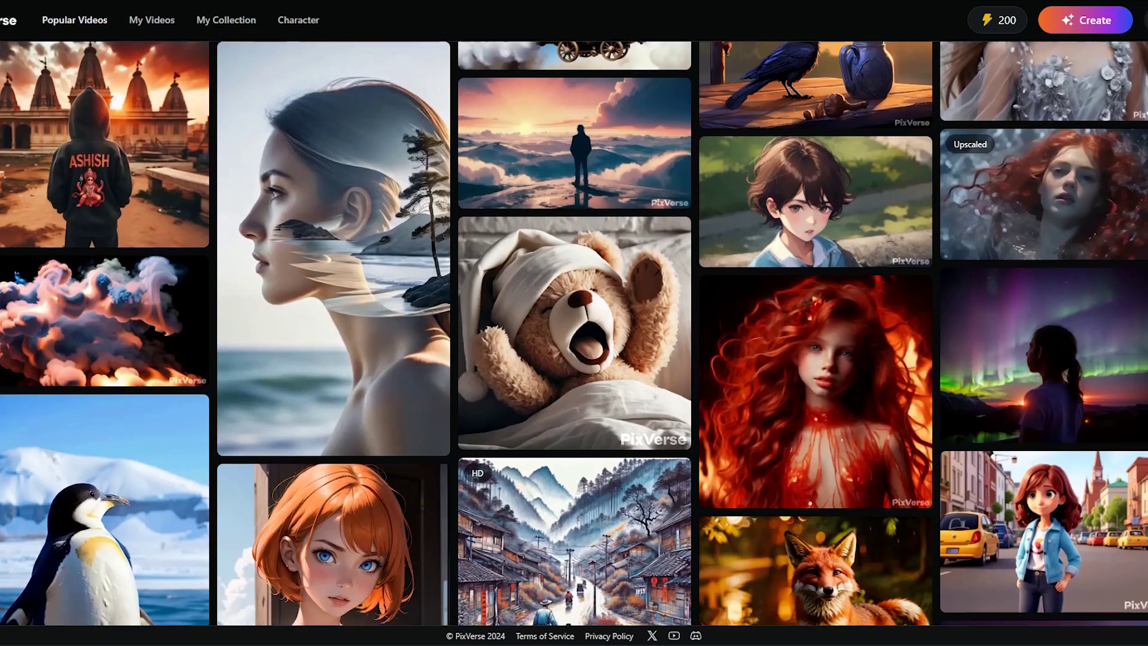
{"action": "scroll", "coordinate": [574, 333], "scroll_direction": "down", "scroll_amount": 2}
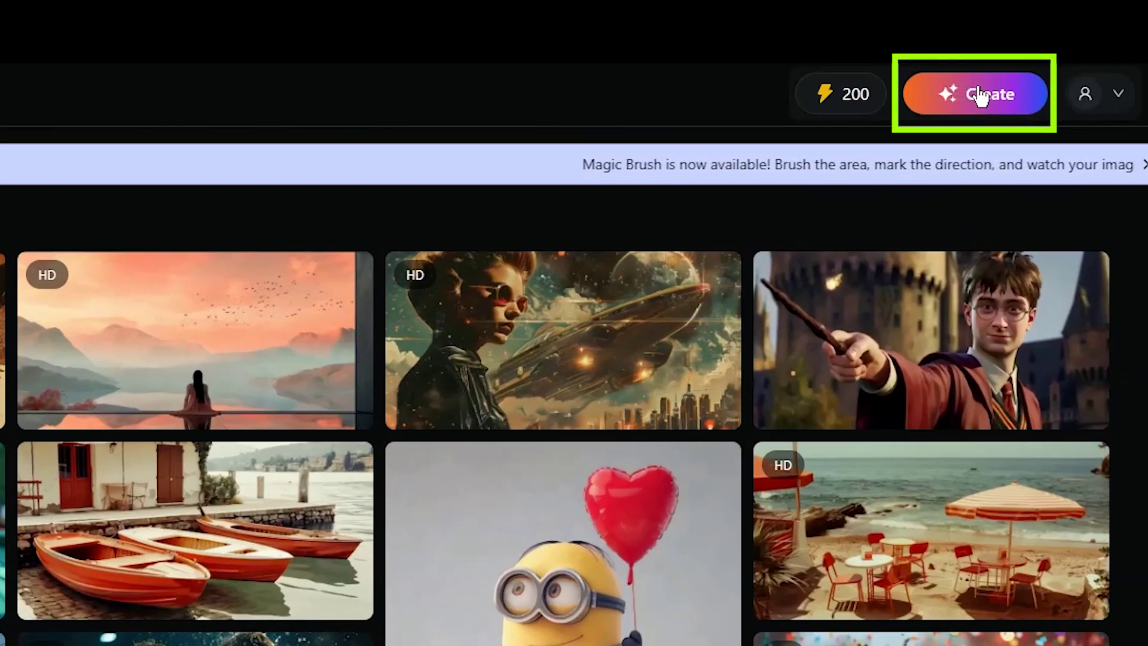
Start a new Image-to-video creation with the spaceship picture and scroll to the Magic Brush settings.
{"action": "left_click", "coordinate": [980, 96]}
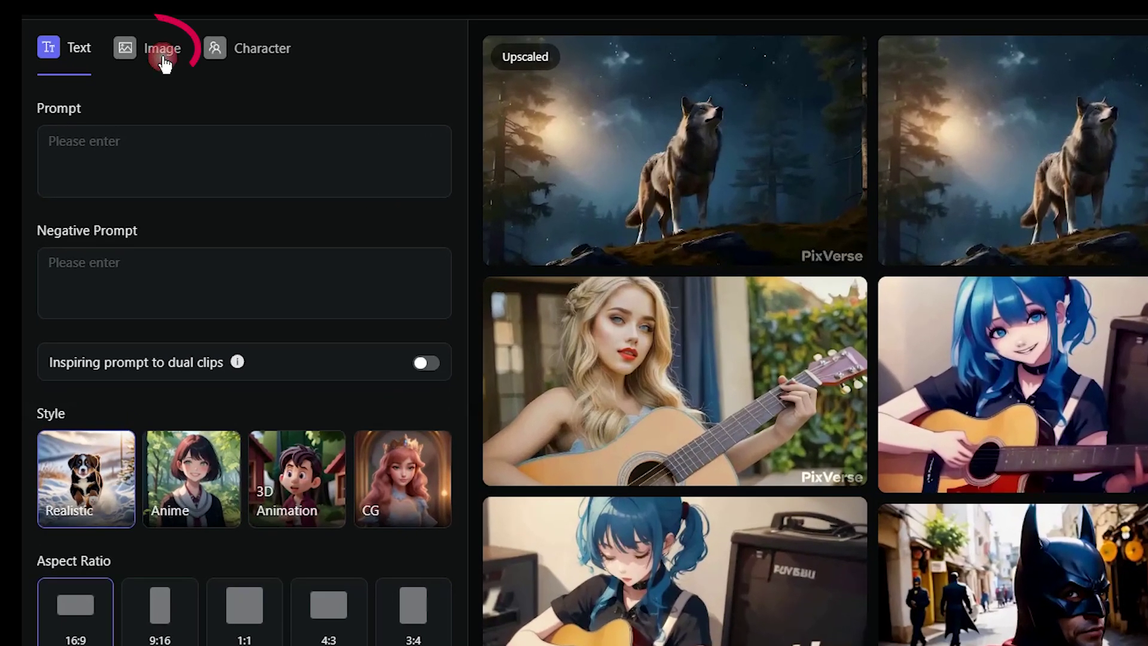
{"action": "left_click", "coordinate": [163, 60]}
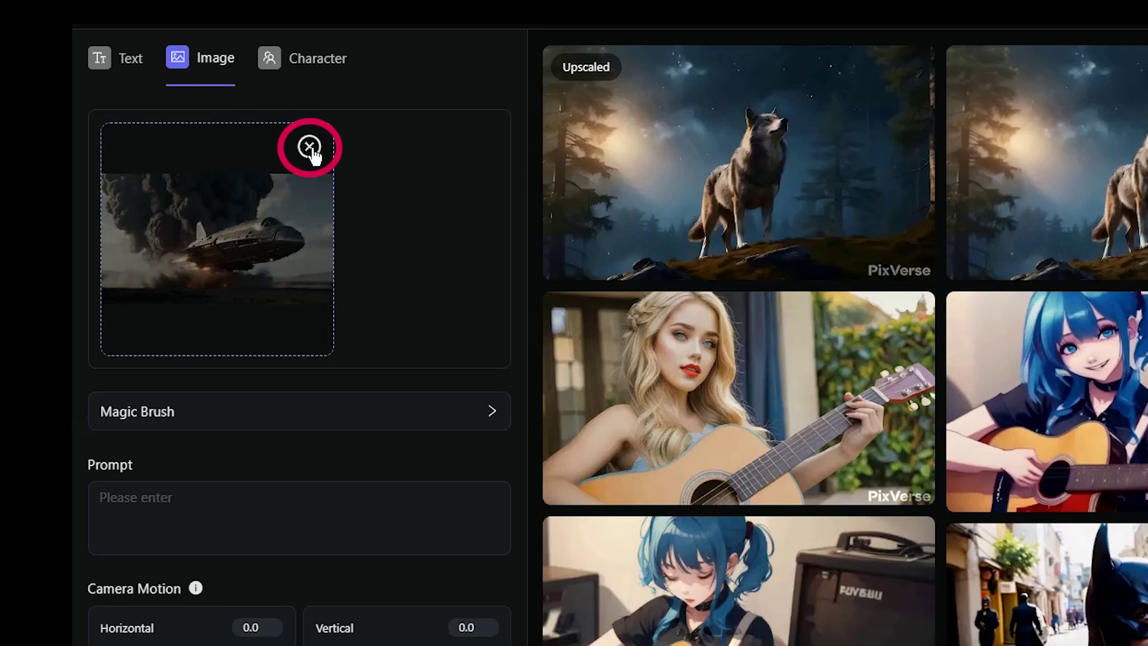
{"action": "scroll", "coordinate": [468, 299], "scroll_direction": "down", "scroll_amount": 3}
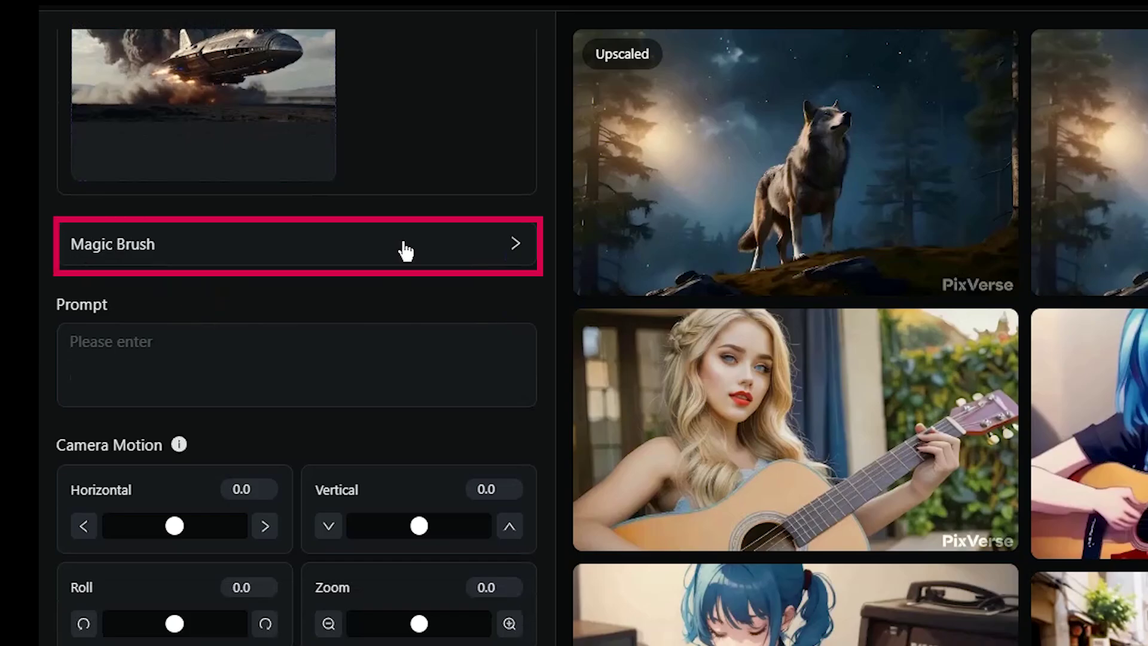
In Magic Brush, paint the smoke left of the ship and draw a rightward direction arrow.
{"action": "left_click", "coordinate": [267, 214]}
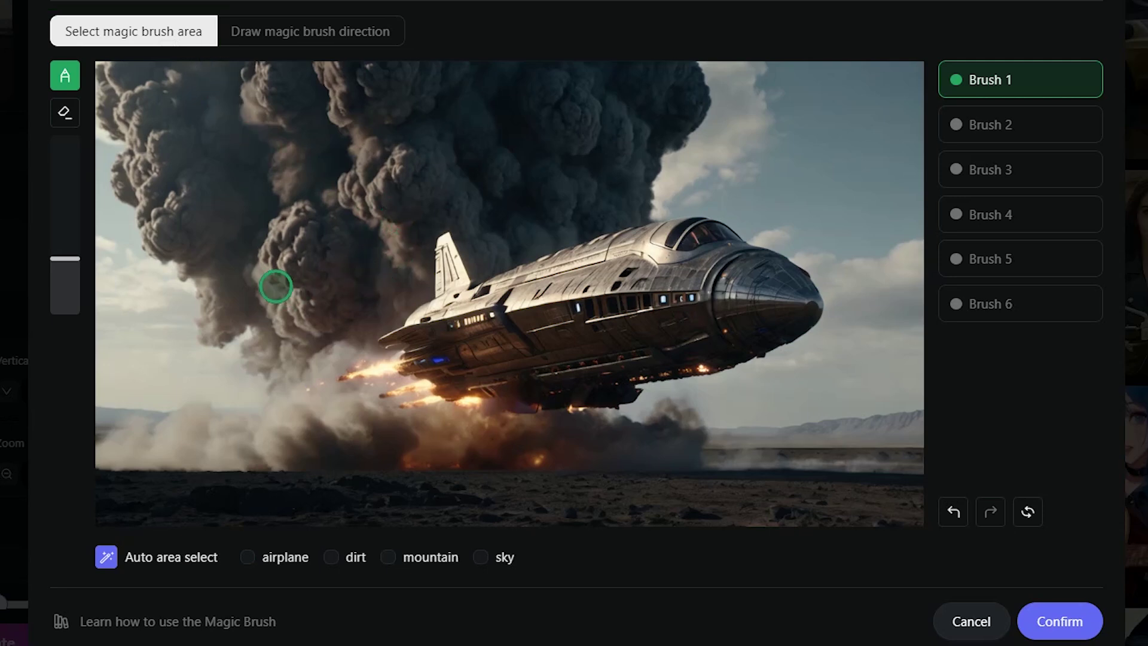
{"action": "mouse_move", "coordinate": [275, 286]}
{"action": "left_mouse_down"}
{"action": "mouse_move", "coordinate": [345, 311]}
{"action": "mouse_move", "coordinate": [326, 236]}
{"action": "left_mouse_up"}
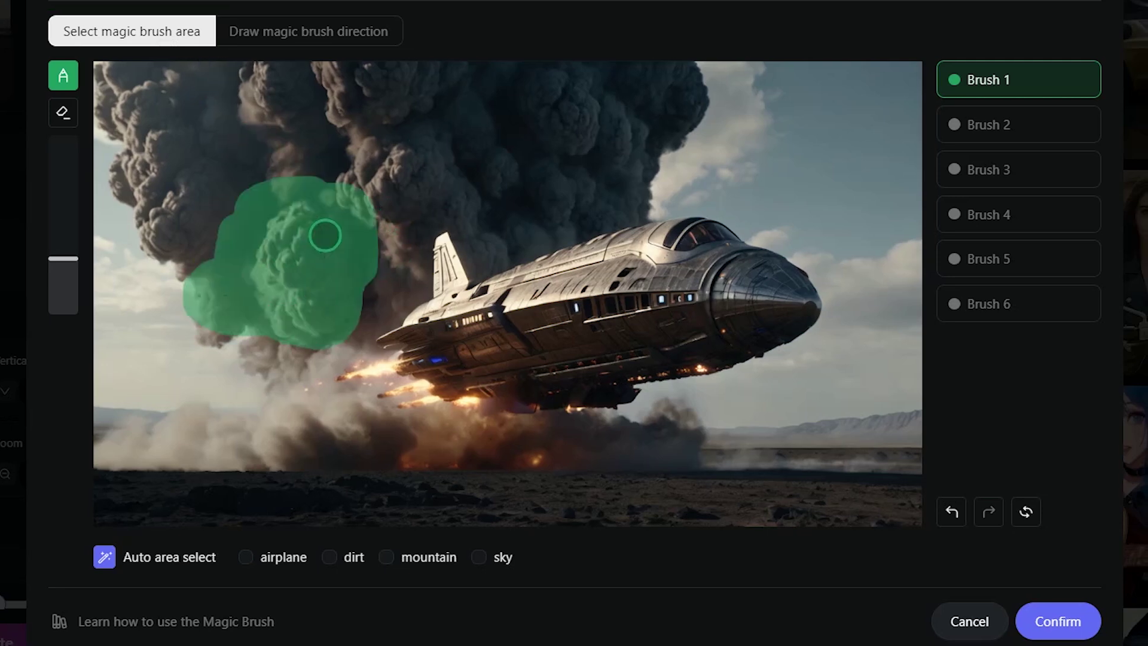
{"action": "left_click", "coordinate": [336, 42]}
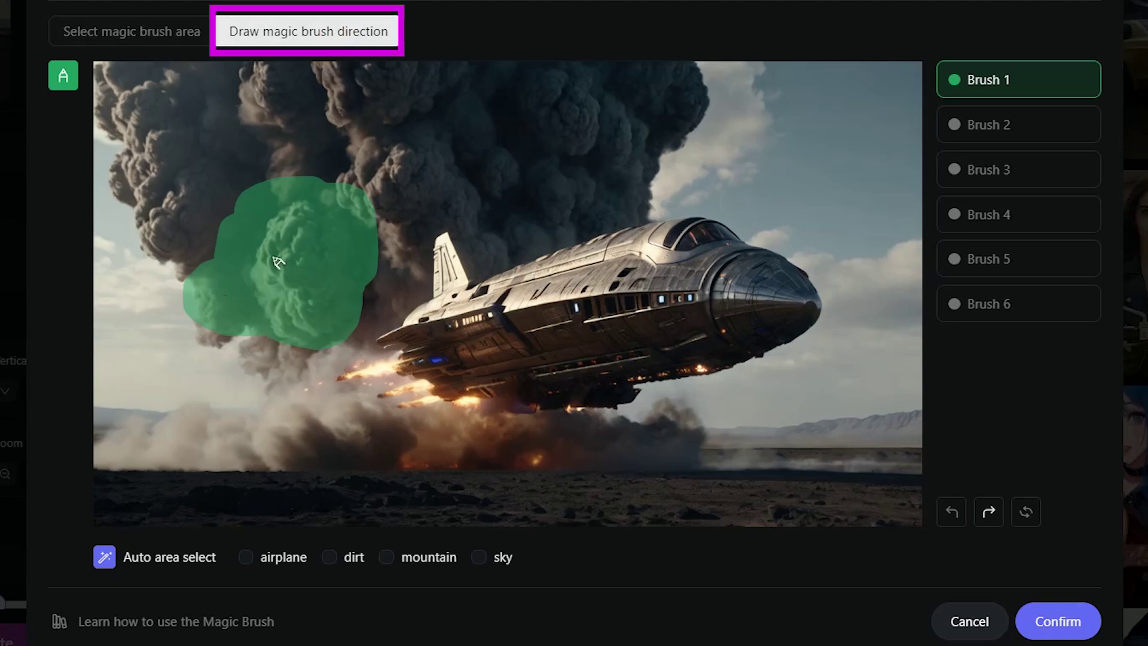
{"action": "left_click_drag", "start_coordinate": [404, 274], "coordinate": [421, 263]}
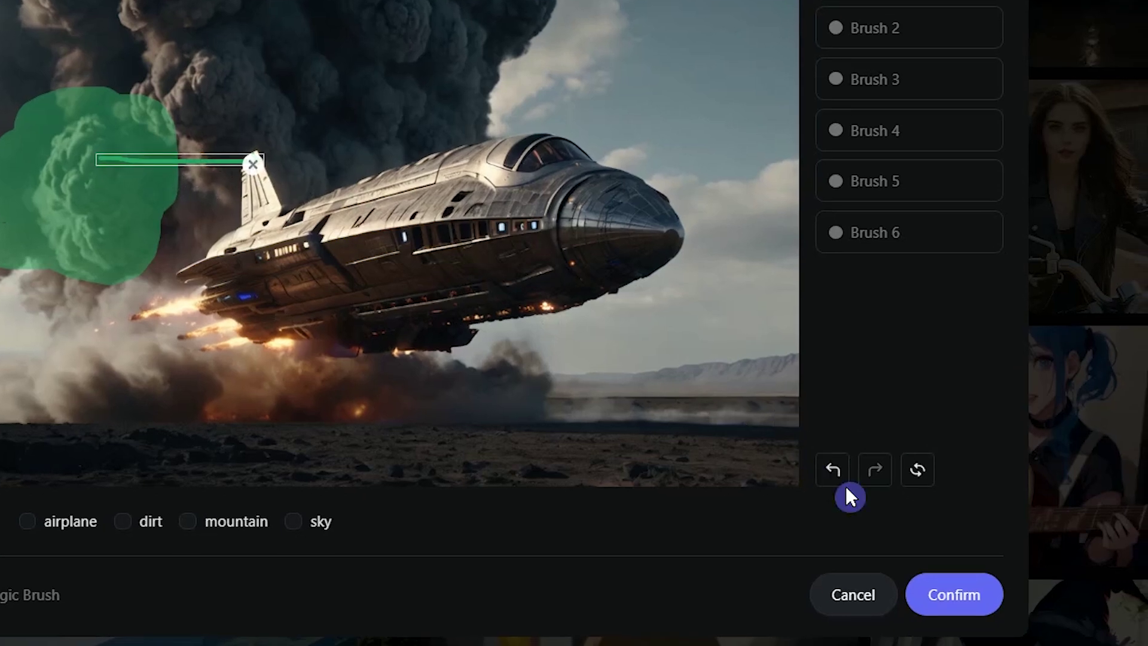
Undo the drawn trajectory and request a reset of all brushed areas.
{"action": "left_click", "coordinate": [837, 472]}
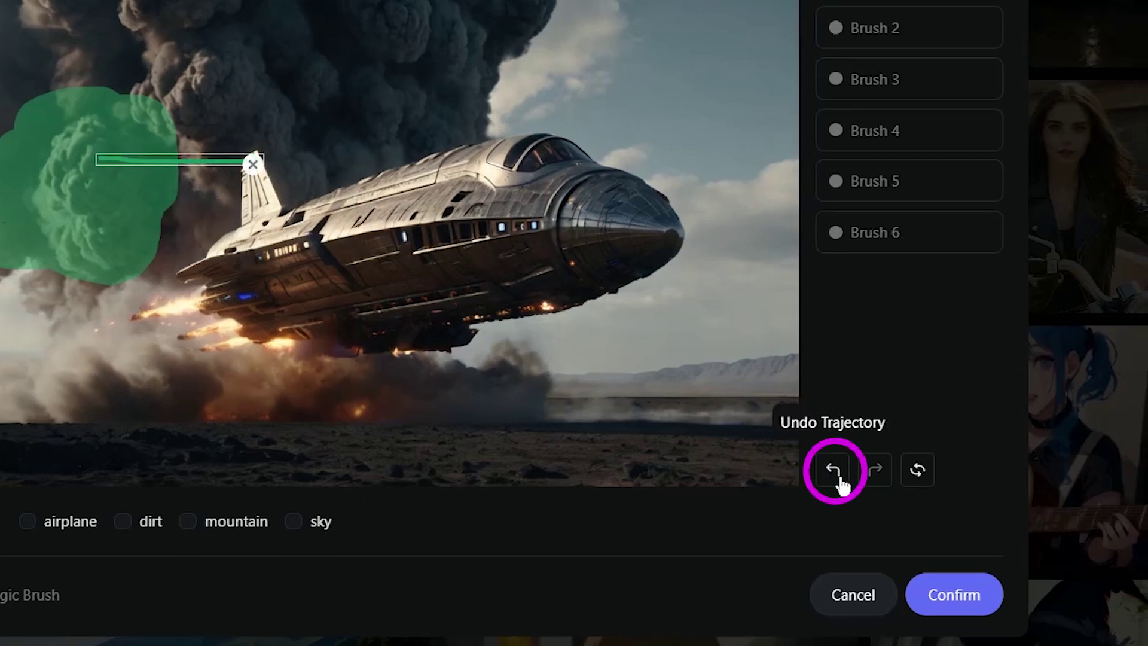
{"action": "left_click", "coordinate": [837, 472]}
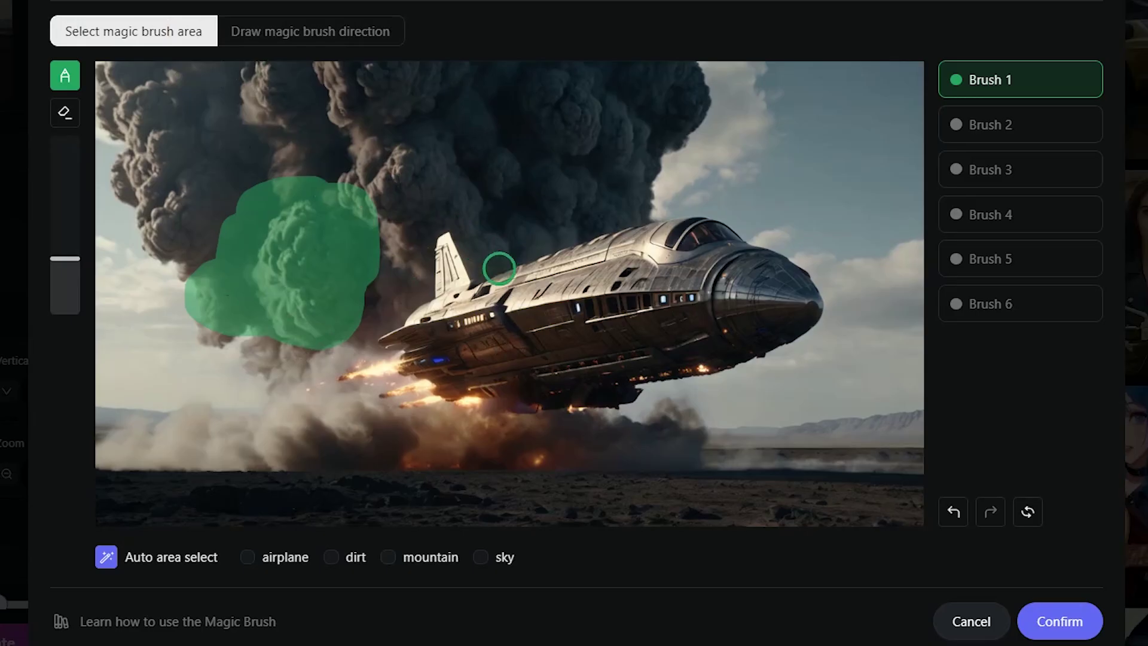
{"action": "left_click", "coordinate": [1028, 512]}
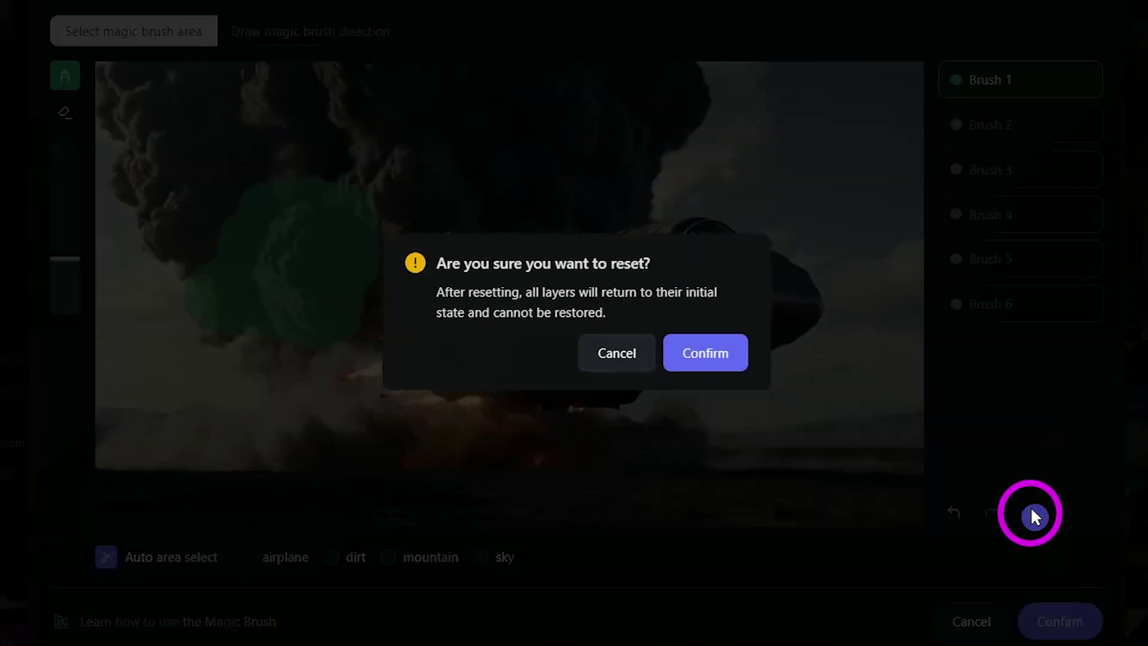
Confirm clearing all brush work, then step through brushes two to six.
{"action": "left_click", "coordinate": [715, 353]}
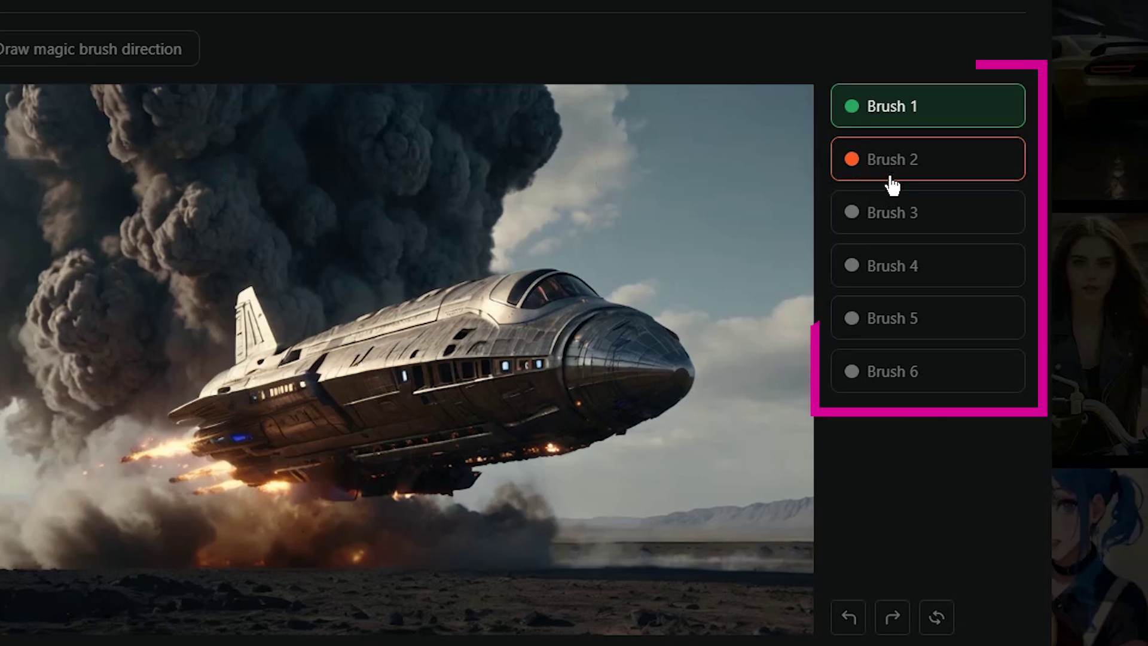
{"action": "left_click", "coordinate": [1123, 206]}
{"action": "left_click", "coordinate": [895, 208]}
{"action": "left_click", "coordinate": [899, 263]}
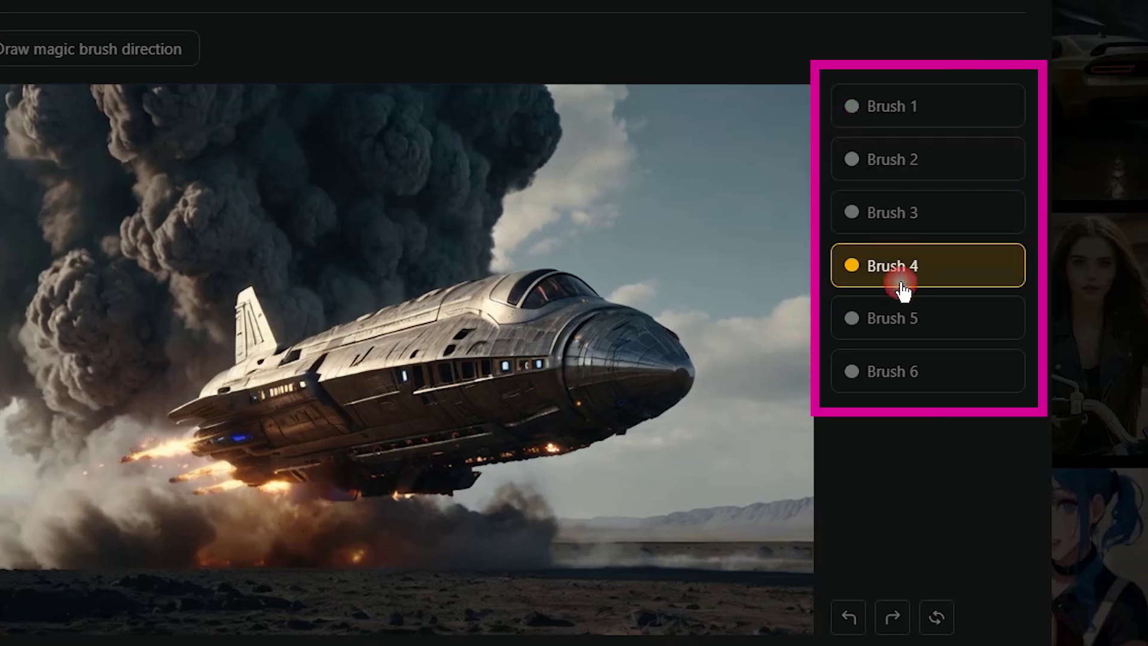
{"action": "left_click", "coordinate": [899, 323]}
{"action": "left_click", "coordinate": [899, 376]}
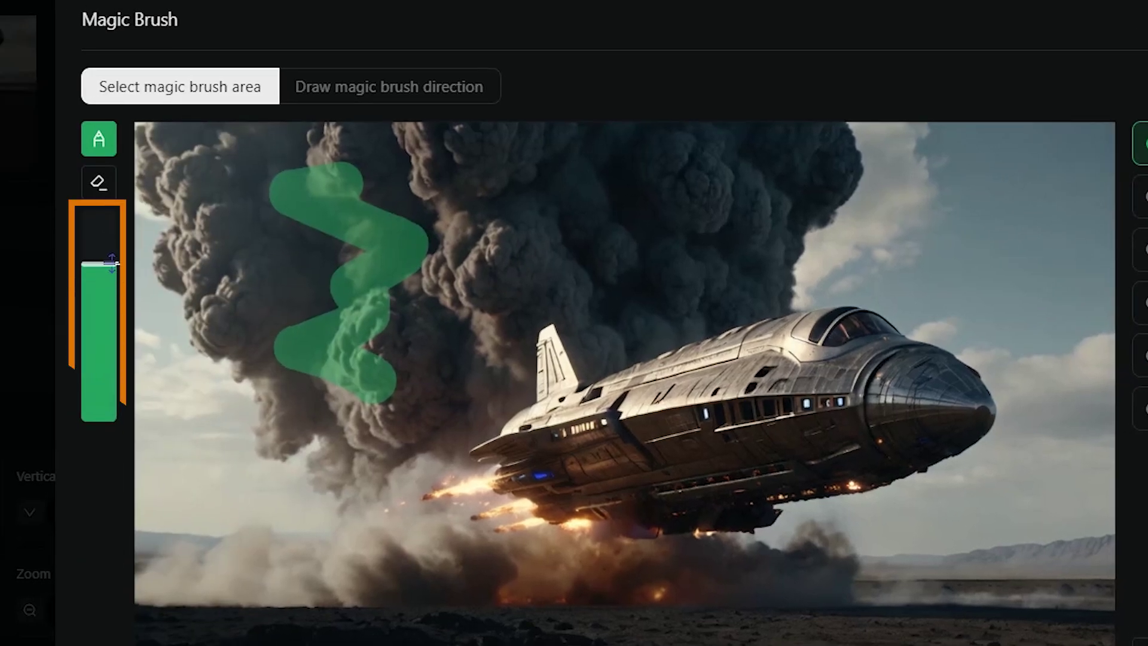
Paint a trial stroke from the smoke onto the ship, then erase the painted strokes.
{"action": "mouse_move", "coordinate": [535, 157]}
{"action": "left_mouse_down"}
{"action": "mouse_move", "coordinate": [507, 229]}
{"action": "mouse_move", "coordinate": [510, 350]}
{"action": "mouse_move", "coordinate": [565, 413]}
{"action": "left_mouse_up"}
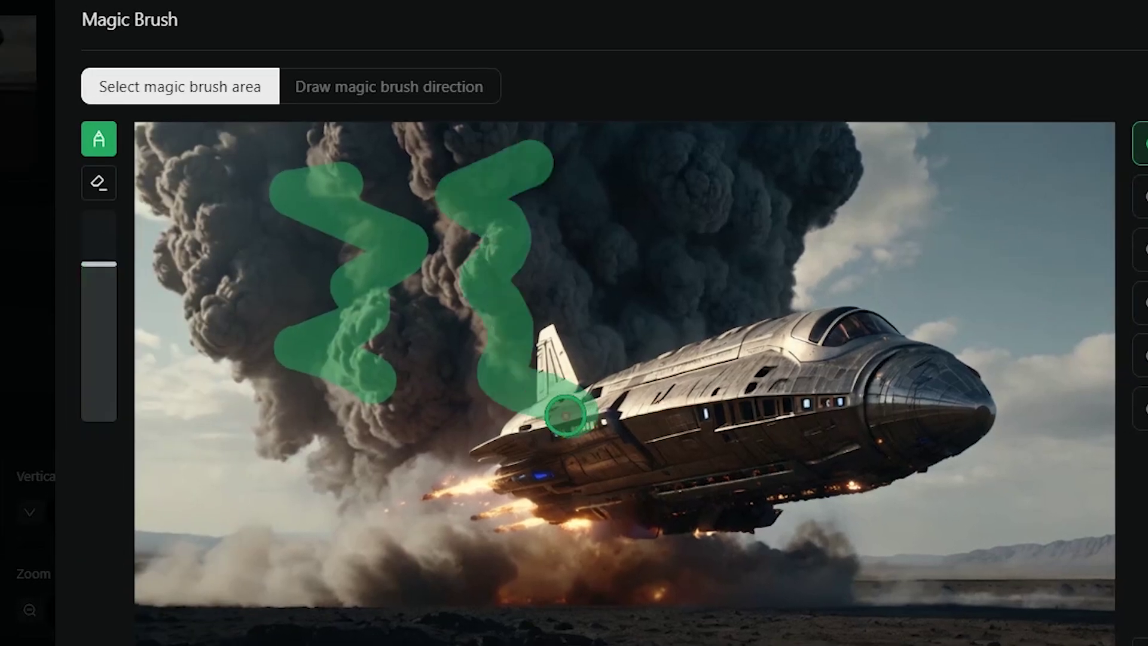
{"action": "left_click", "coordinate": [99, 183]}
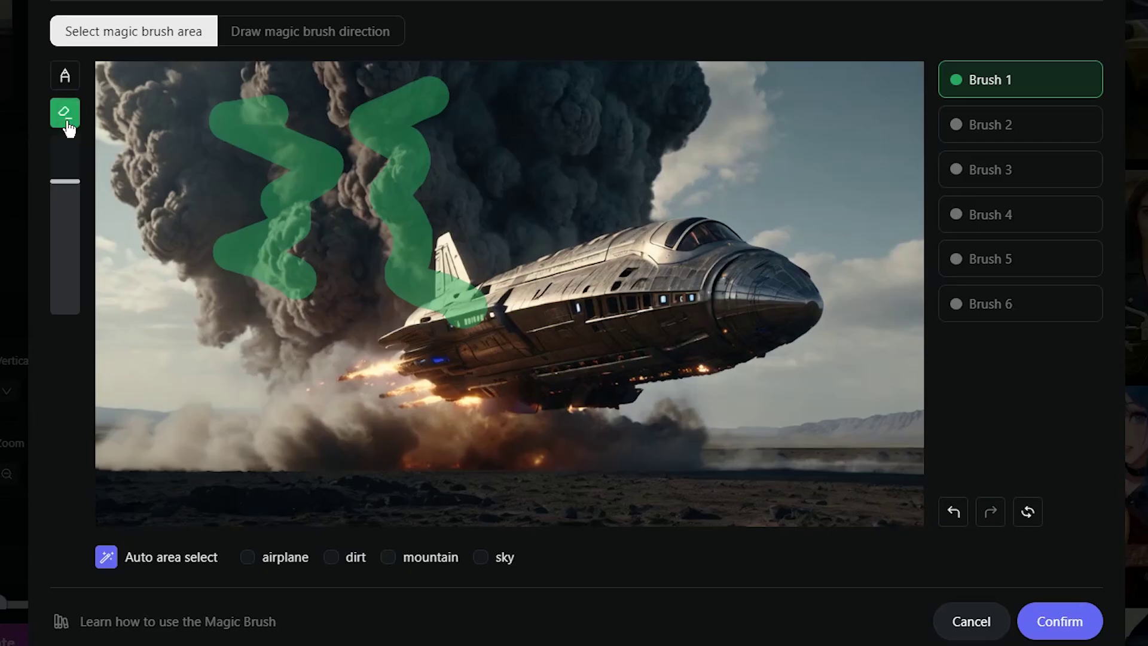
{"action": "mouse_move", "coordinate": [239, 110]}
{"action": "left_mouse_down"}
{"action": "mouse_move", "coordinate": [367, 107]}
{"action": "mouse_move", "coordinate": [346, 205]}
{"action": "mouse_move", "coordinate": [307, 161]}
{"action": "mouse_move", "coordinate": [245, 281]}
{"action": "left_mouse_up"}
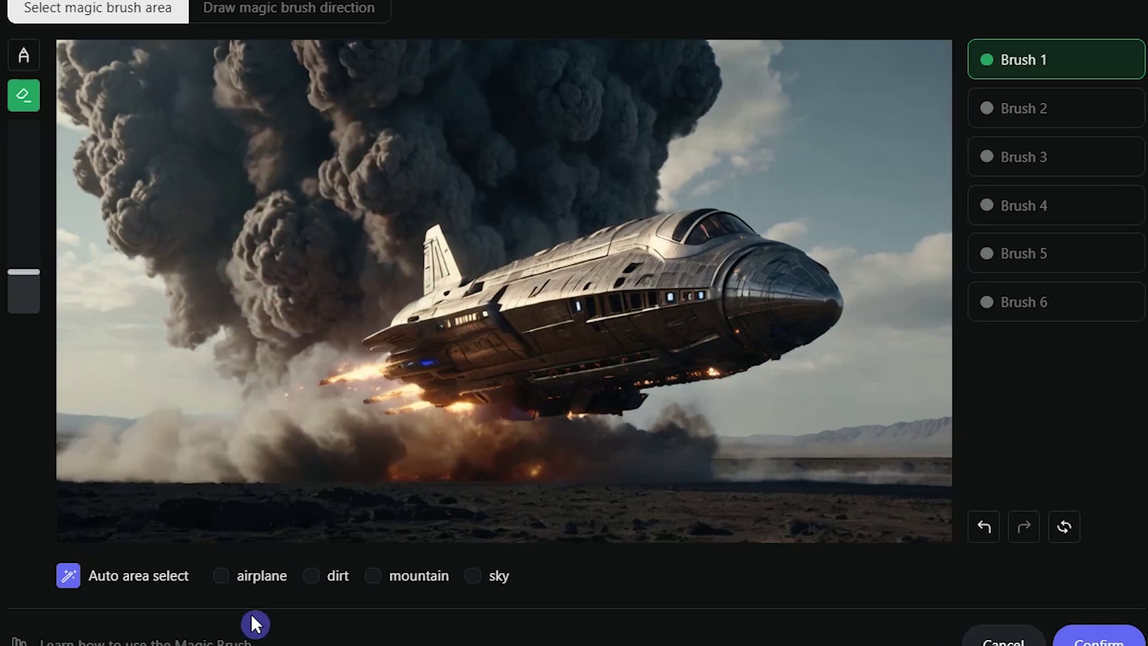
Remove the airplane and dirt auto-area selections, and toggle the mountains on and off again.
{"action": "left_click", "coordinate": [221, 577]}
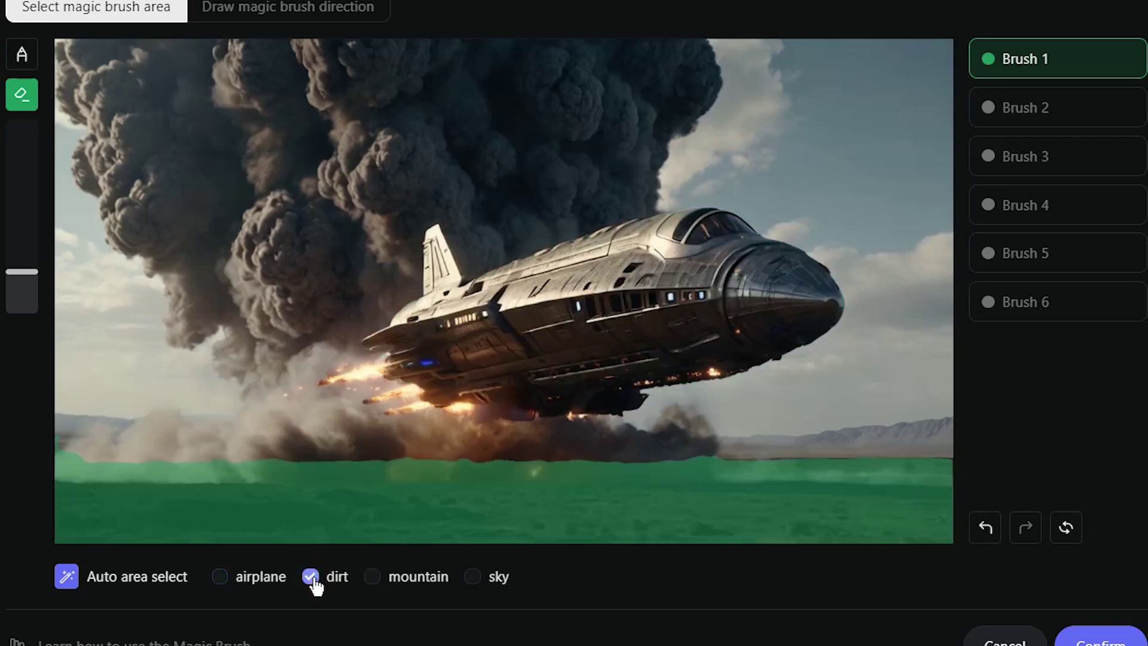
{"action": "left_click", "coordinate": [312, 579]}
{"action": "left_click", "coordinate": [370, 577]}
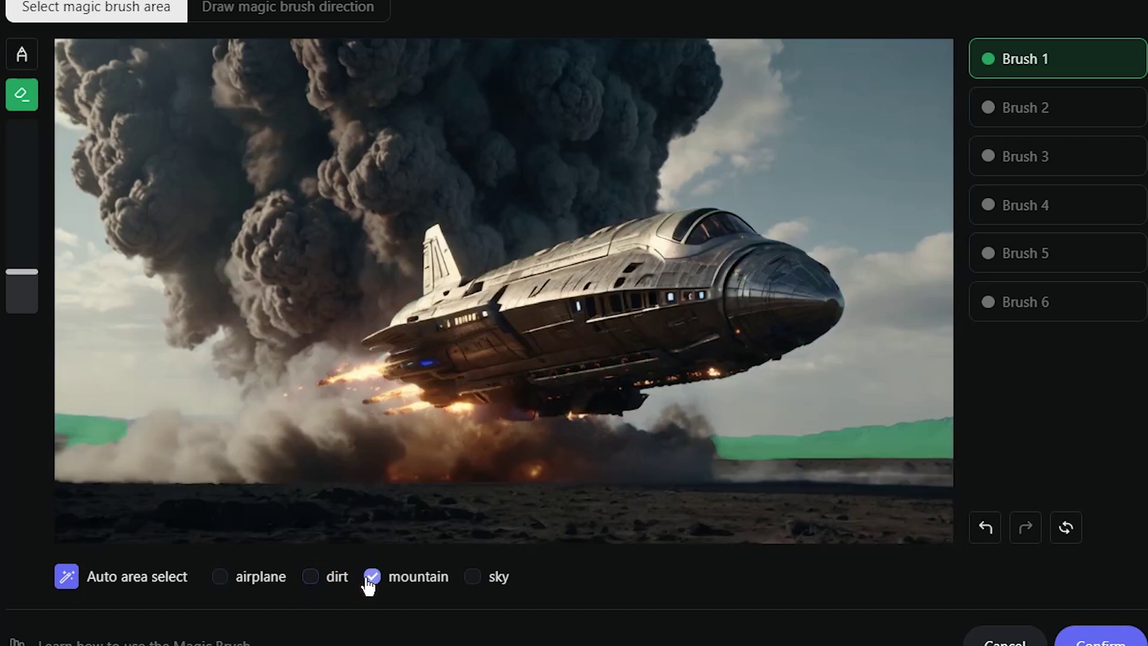
{"action": "left_click", "coordinate": [370, 578]}
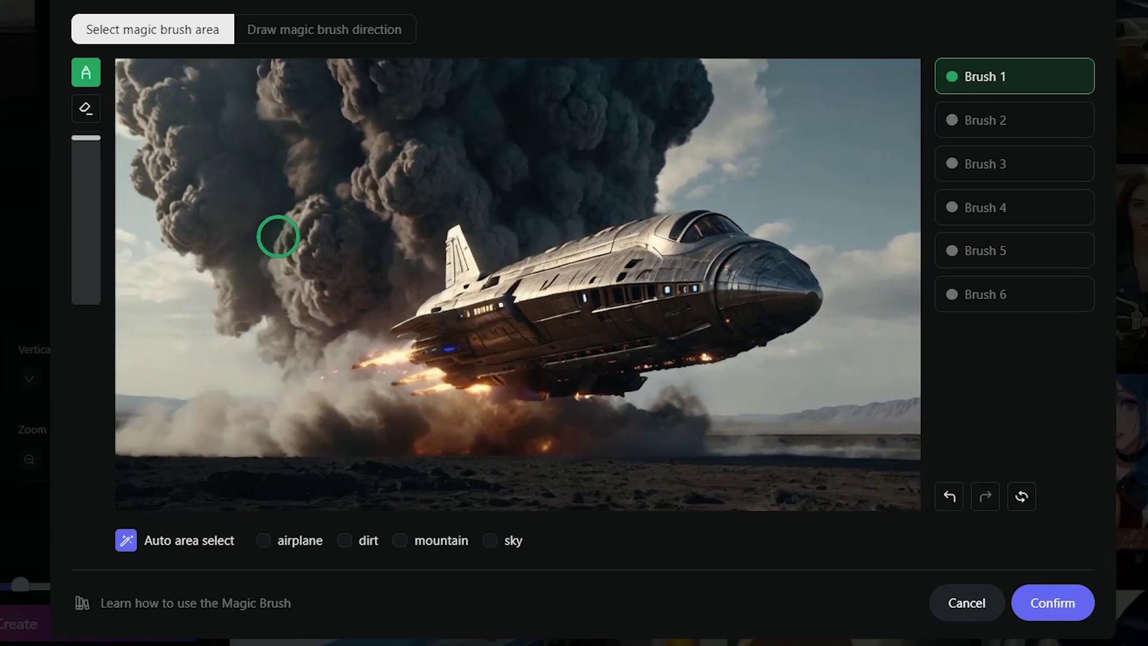
Paint the upper smoke as Brush 1, auto-select the airplane as Brush 2, and paint ground smoke as Brush 3.
{"action": "mouse_move", "coordinate": [276, 236]}
{"action": "left_mouse_down"}
{"action": "mouse_move", "coordinate": [154, 151]}
{"action": "mouse_move", "coordinate": [532, 102]}
{"action": "mouse_move", "coordinate": [450, 156]}
{"action": "mouse_move", "coordinate": [492, 228]}
{"action": "mouse_move", "coordinate": [350, 190]}
{"action": "left_mouse_up"}
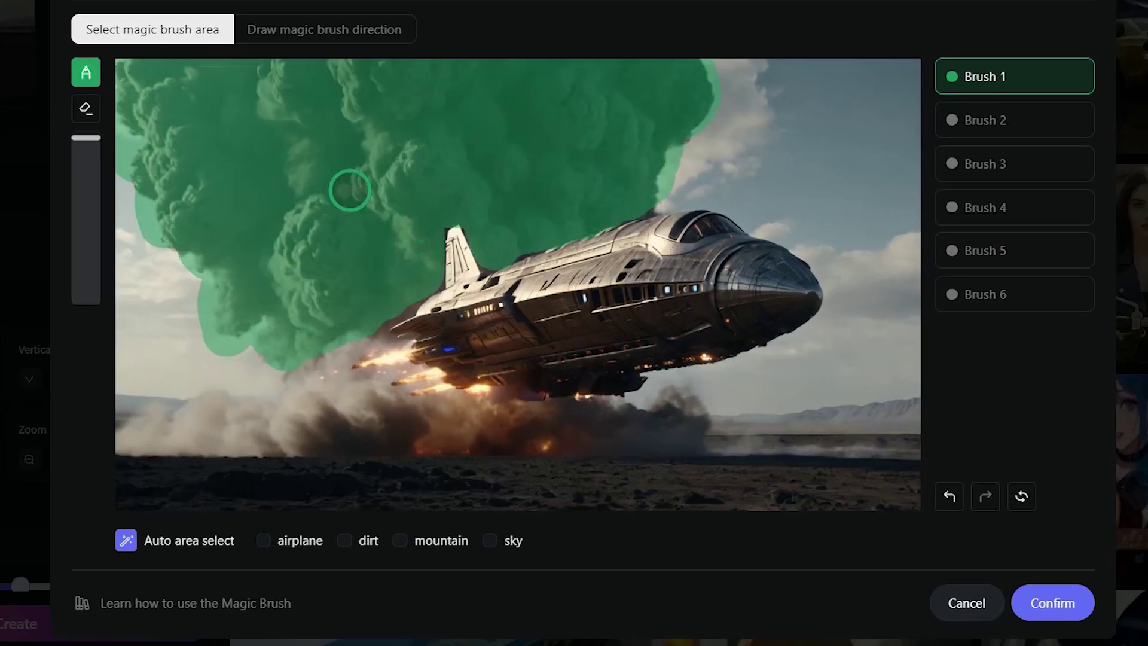
{"action": "left_click", "coordinate": [1047, 122]}
{"action": "left_click", "coordinate": [263, 540]}
{"action": "left_click", "coordinate": [1017, 167]}
{"action": "mouse_move", "coordinate": [224, 432]}
{"action": "left_mouse_down"}
{"action": "mouse_move", "coordinate": [127, 436]}
{"action": "mouse_move", "coordinate": [375, 359]}
{"action": "mouse_move", "coordinate": [681, 418]}
{"action": "mouse_move", "coordinate": [376, 359]}
{"action": "mouse_move", "coordinate": [366, 460]}
{"action": "left_mouse_up"}
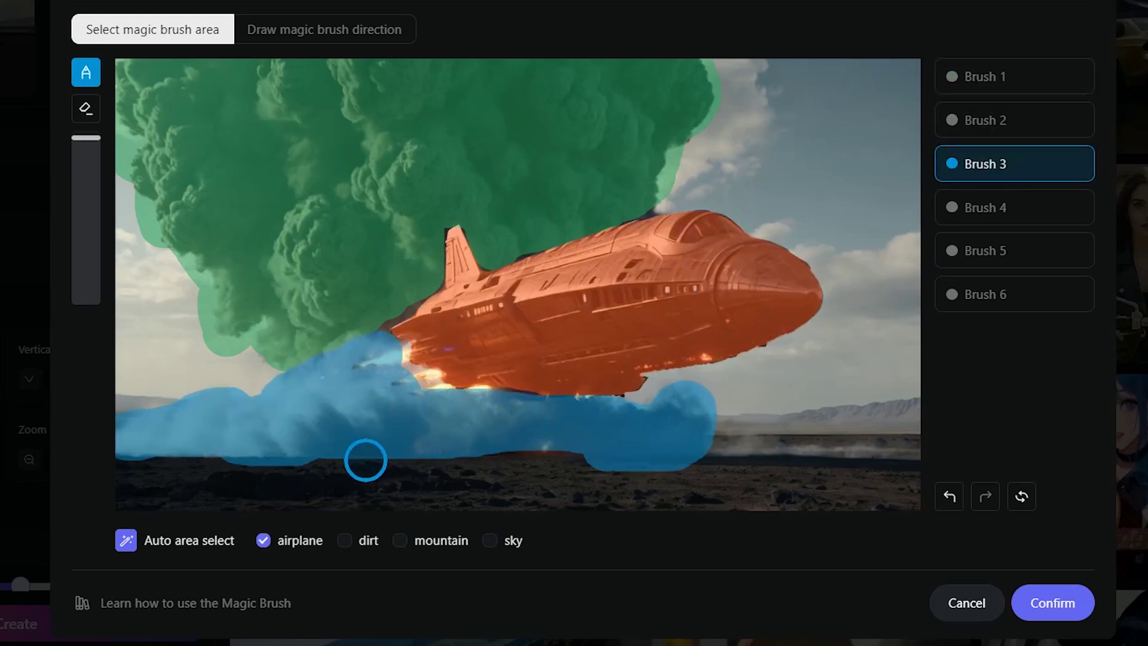
{"action": "left_click", "coordinate": [333, 43]}
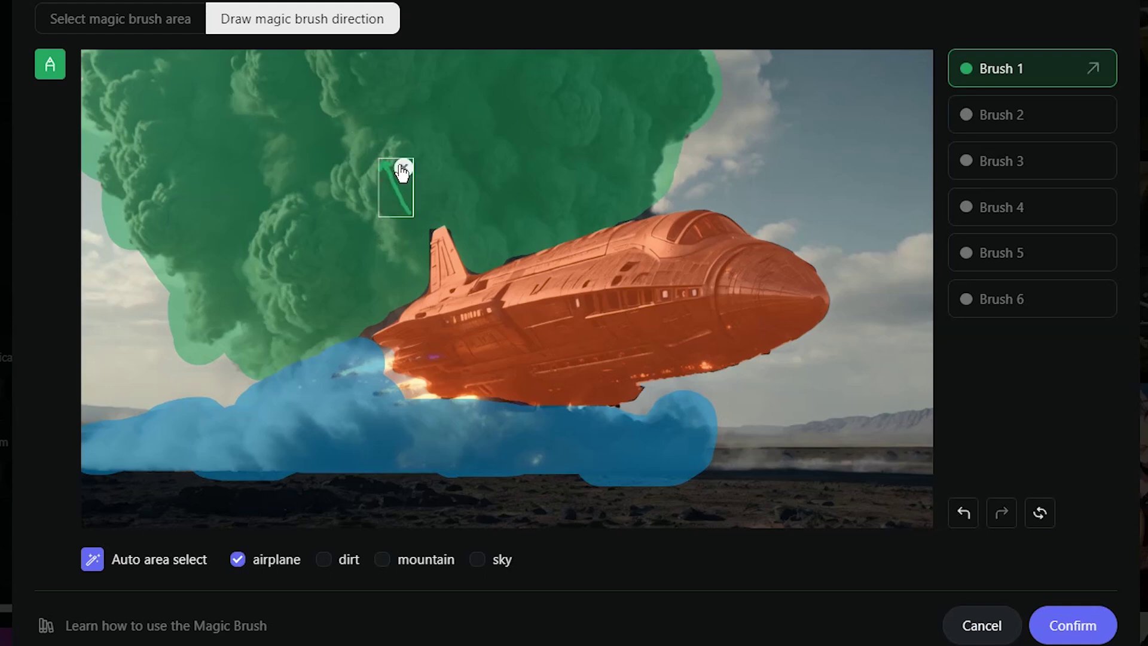
Redraw Brush 1's arrow rising up-left, then give the ship a rightward arrow and ground smoke a leftward one.
{"action": "left_click", "coordinate": [402, 168]}
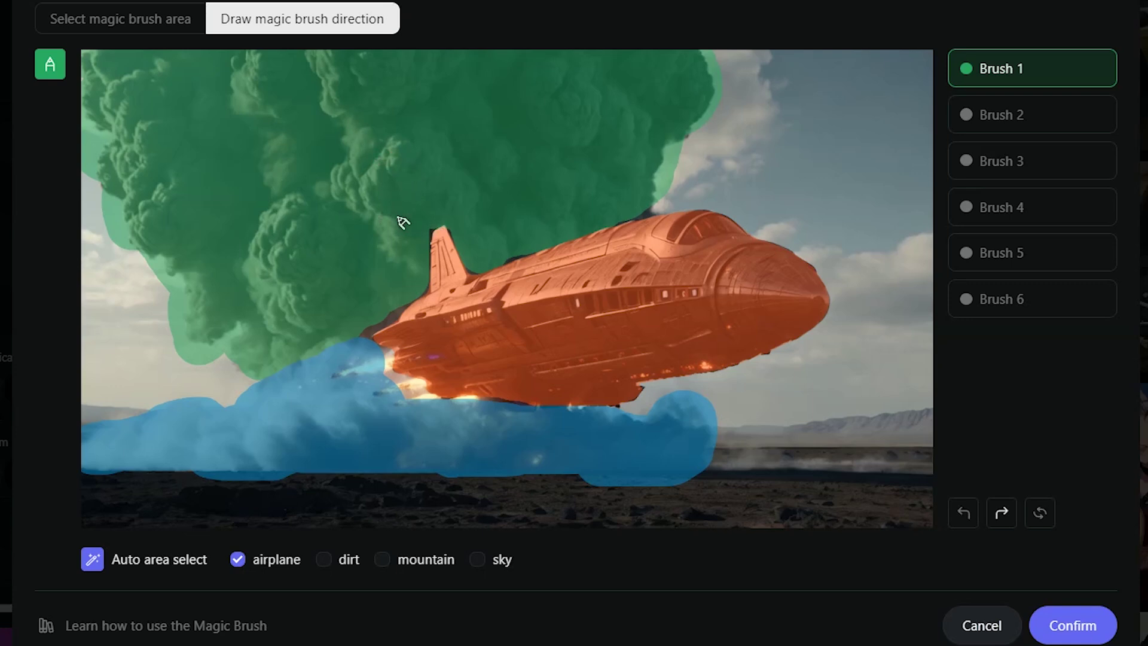
{"action": "left_click_drag", "start_coordinate": [345, 114], "coordinate": [339, 110]}
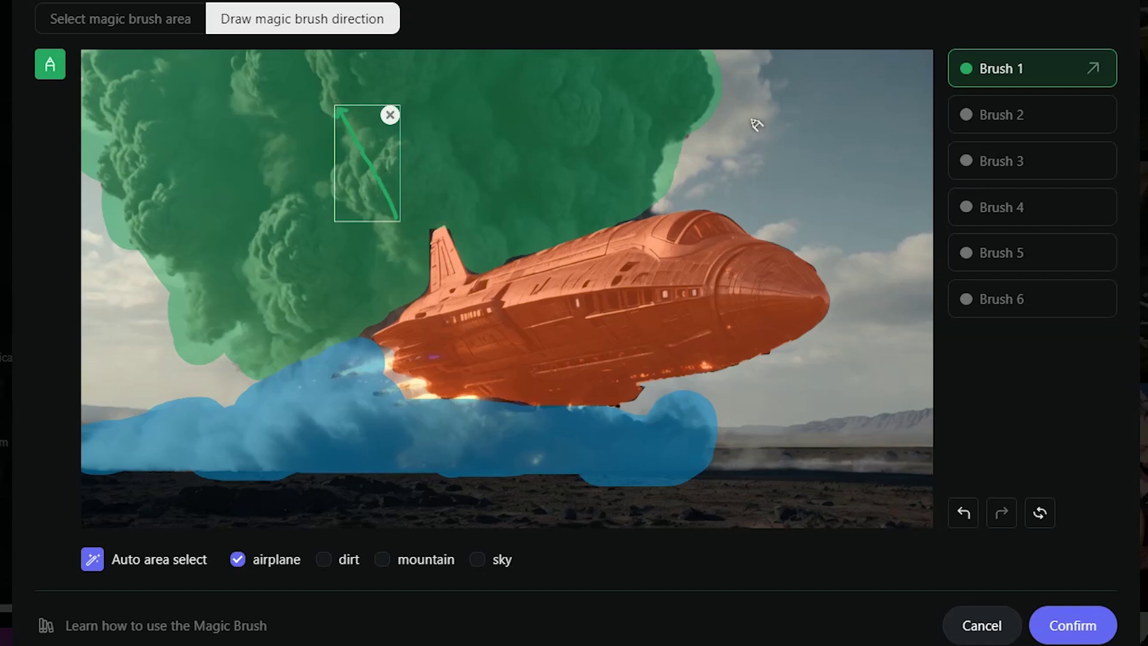
{"action": "left_click", "coordinate": [987, 115]}
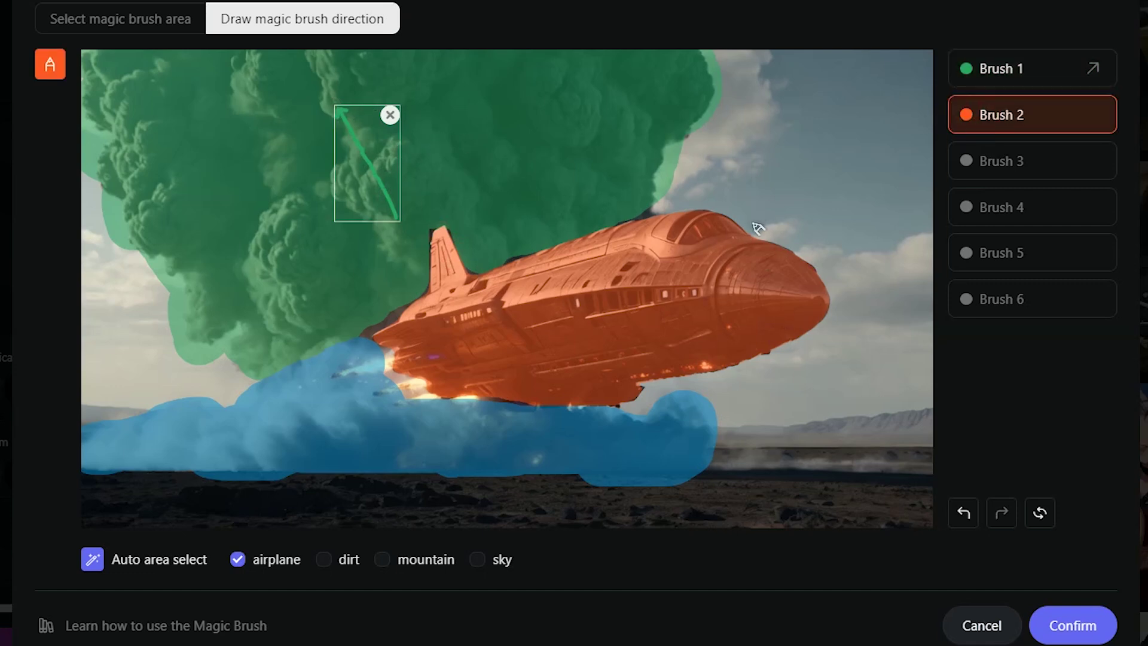
{"action": "left_click_drag", "start_coordinate": [769, 226], "coordinate": [873, 223]}
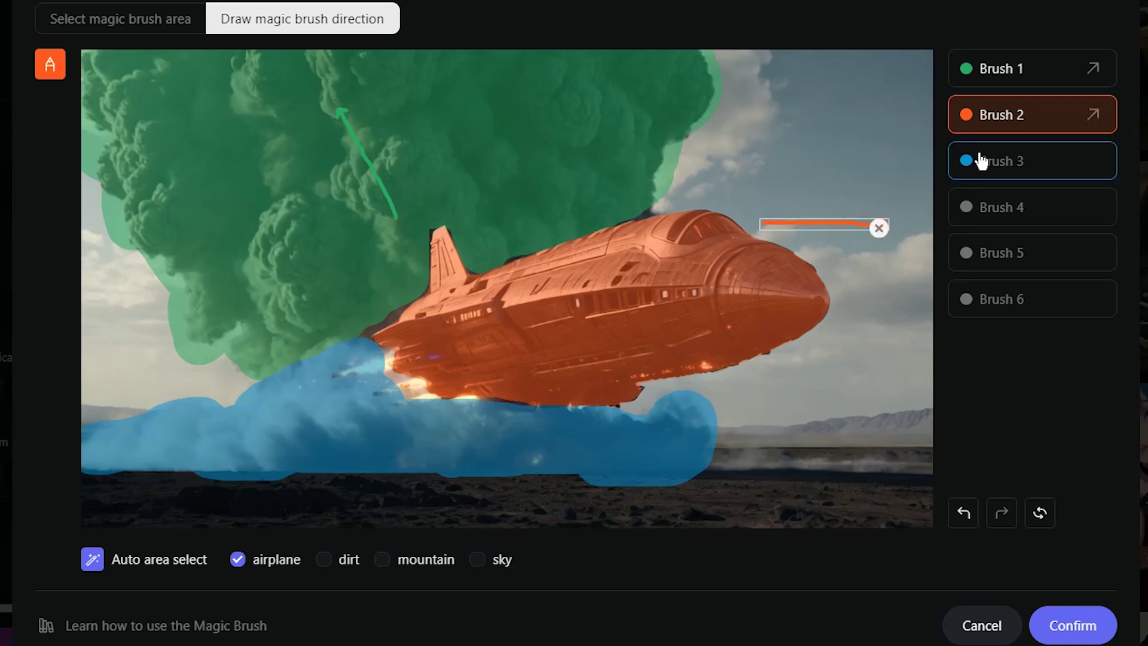
{"action": "left_click", "coordinate": [983, 160]}
{"action": "left_click_drag", "start_coordinate": [502, 440], "coordinate": [302, 436]}
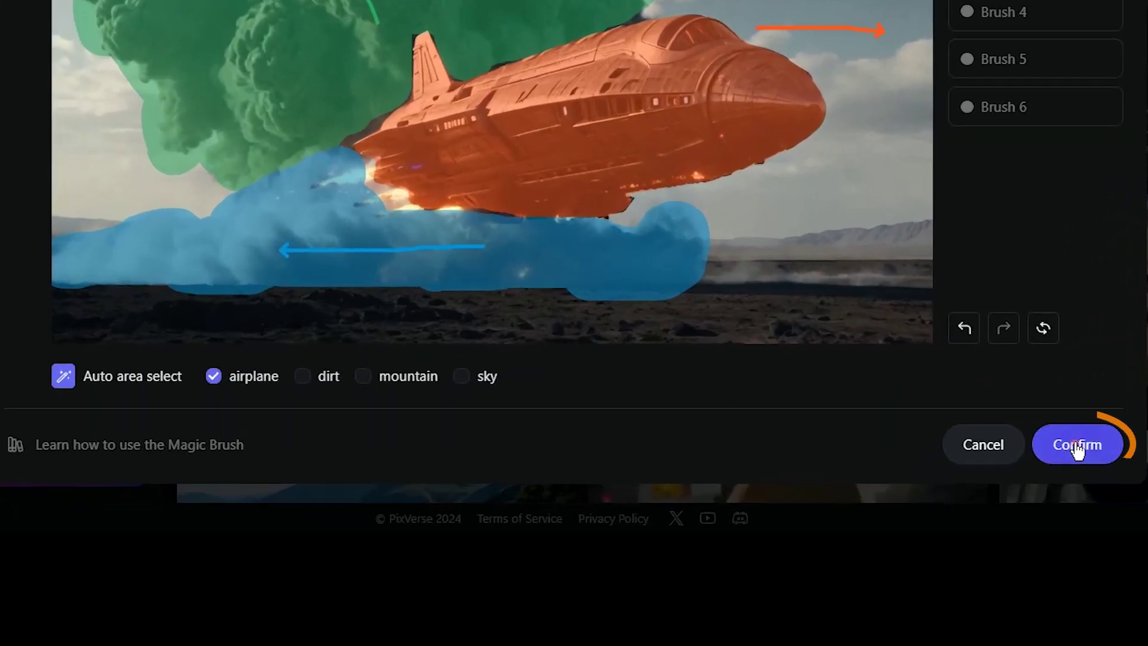
Apply the three brushed areas and their direction arrows to the spaceship image.
{"action": "left_click", "coordinate": [914, 530]}
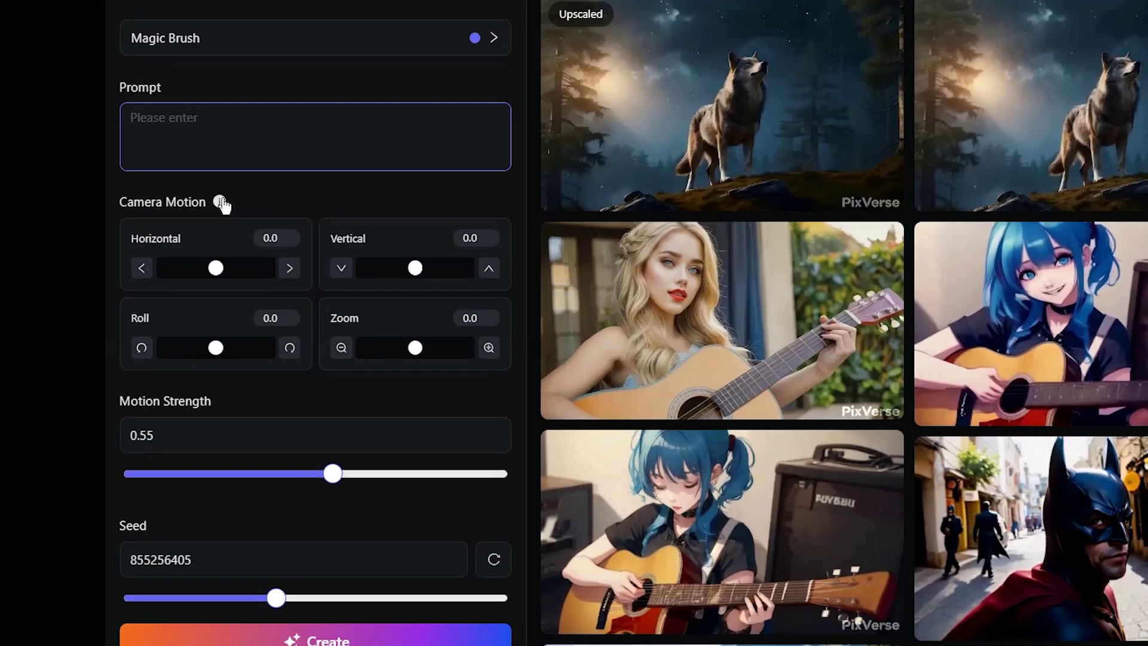
{"action": "mouse_move", "coordinate": [225, 273]}
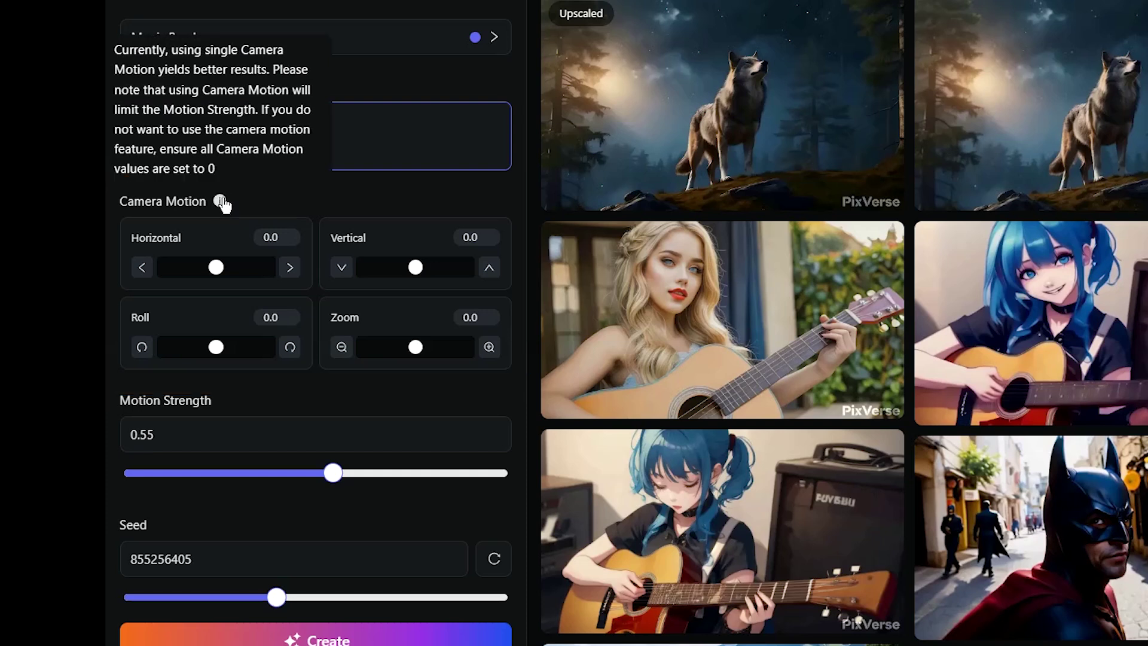
{"action": "scroll", "coordinate": [216, 335], "scroll_direction": "down", "scroll_amount": 4}
Set Motion Strength to 0.87 and drag the seed to a new, higher value.
{"action": "left_click", "coordinate": [215, 220]}
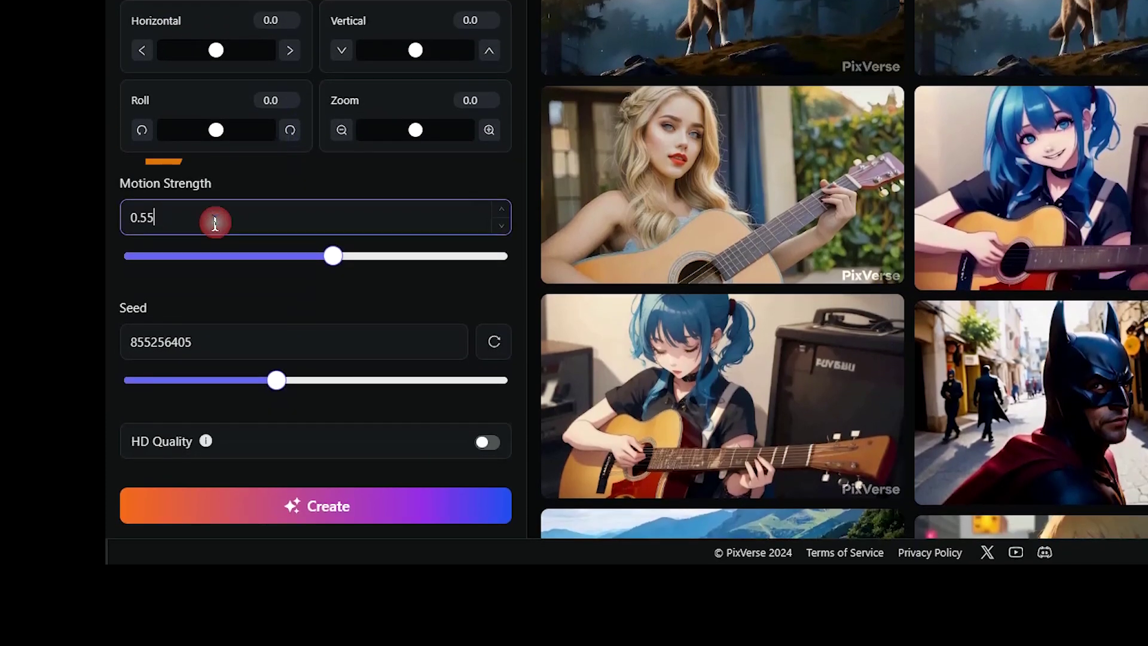
{"action": "mouse_move", "coordinate": [332, 262]}
{"action": "left_mouse_down"}
{"action": "mouse_move", "coordinate": [186, 259]}
{"action": "mouse_move", "coordinate": [458, 256]}
{"action": "left_mouse_up"}
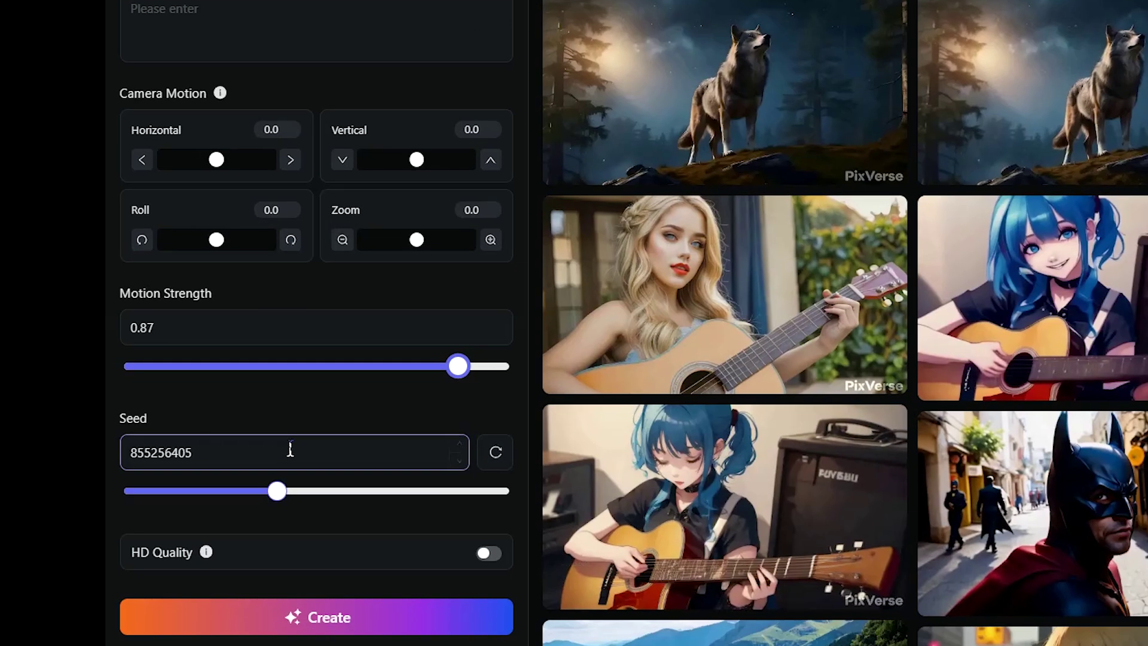
{"action": "left_click", "coordinate": [289, 342]}
{"action": "left_click_drag", "start_coordinate": [280, 382], "coordinate": [166, 369]}
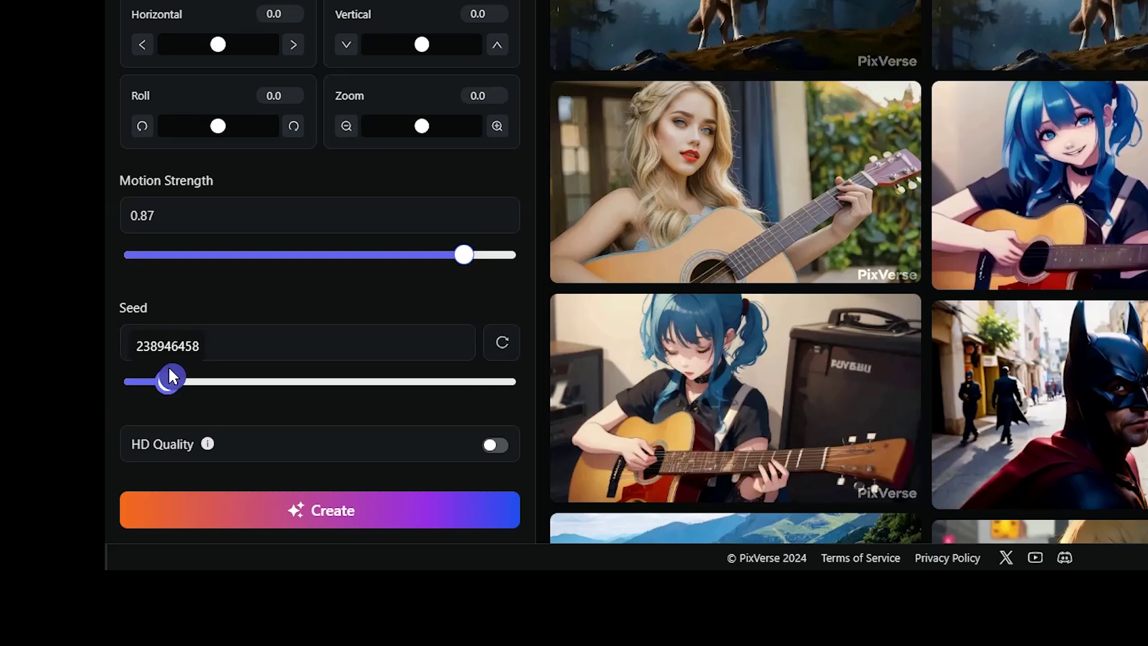
{"action": "left_click_drag", "start_coordinate": [169, 371], "coordinate": [491, 409]}
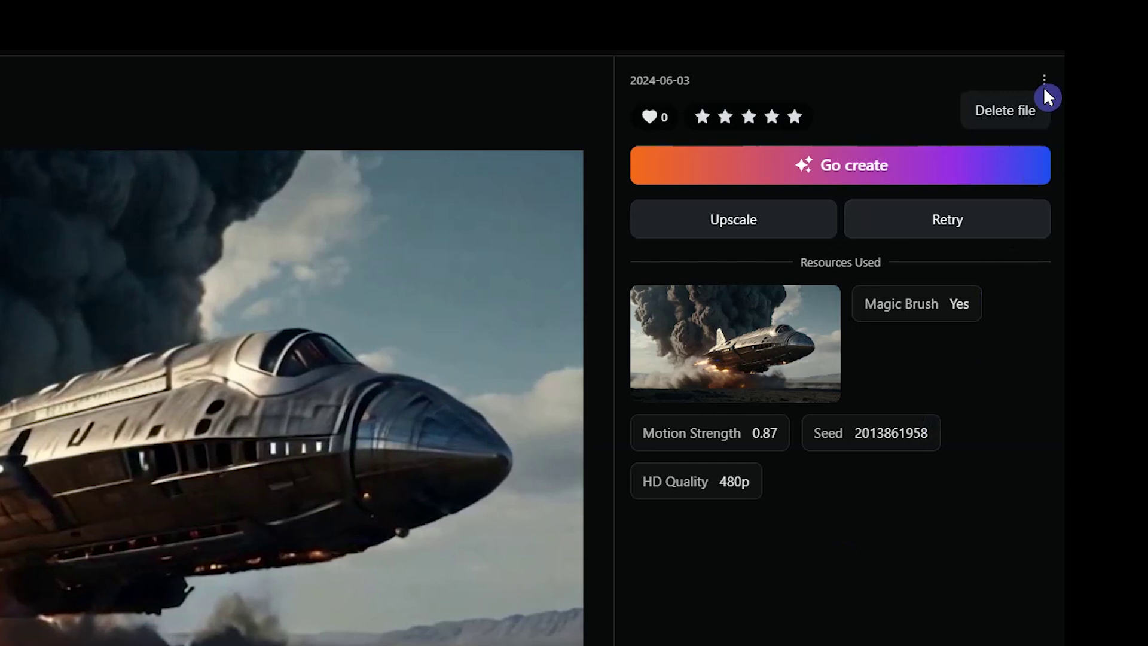
Open the finished spaceship clip's options menu and scroll through its details.
{"action": "left_click", "coordinate": [995, 116]}
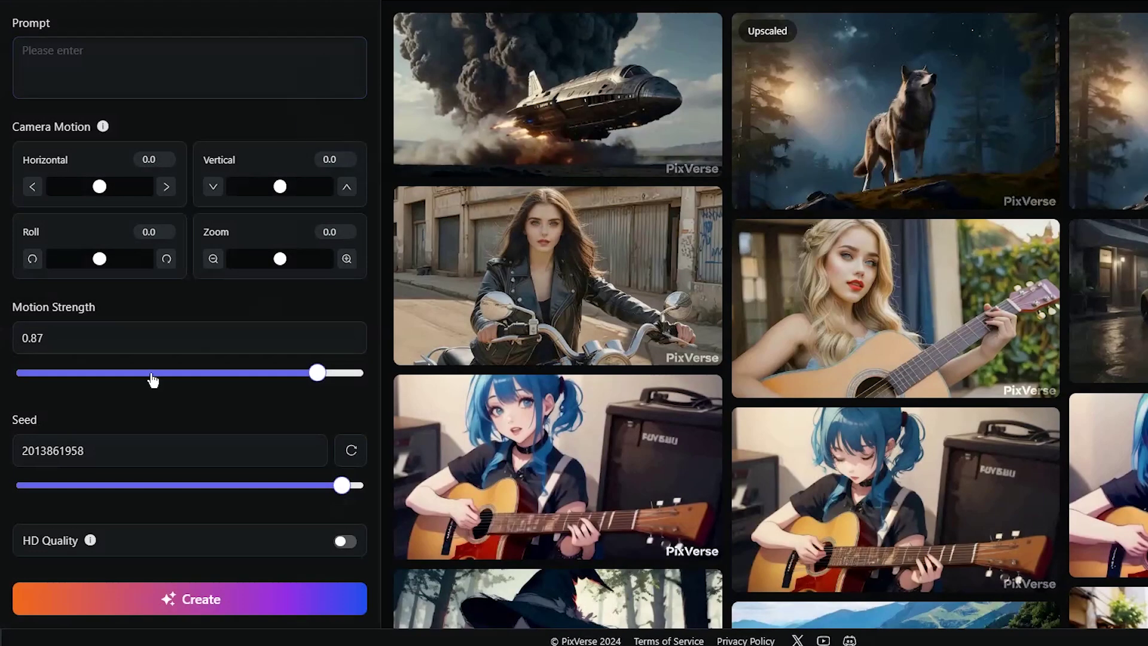
{"action": "scroll", "coordinate": [153, 379], "scroll_direction": "up", "scroll_amount": 5}
{"action": "scroll", "coordinate": [174, 551], "scroll_direction": "down", "scroll_amount": 5}
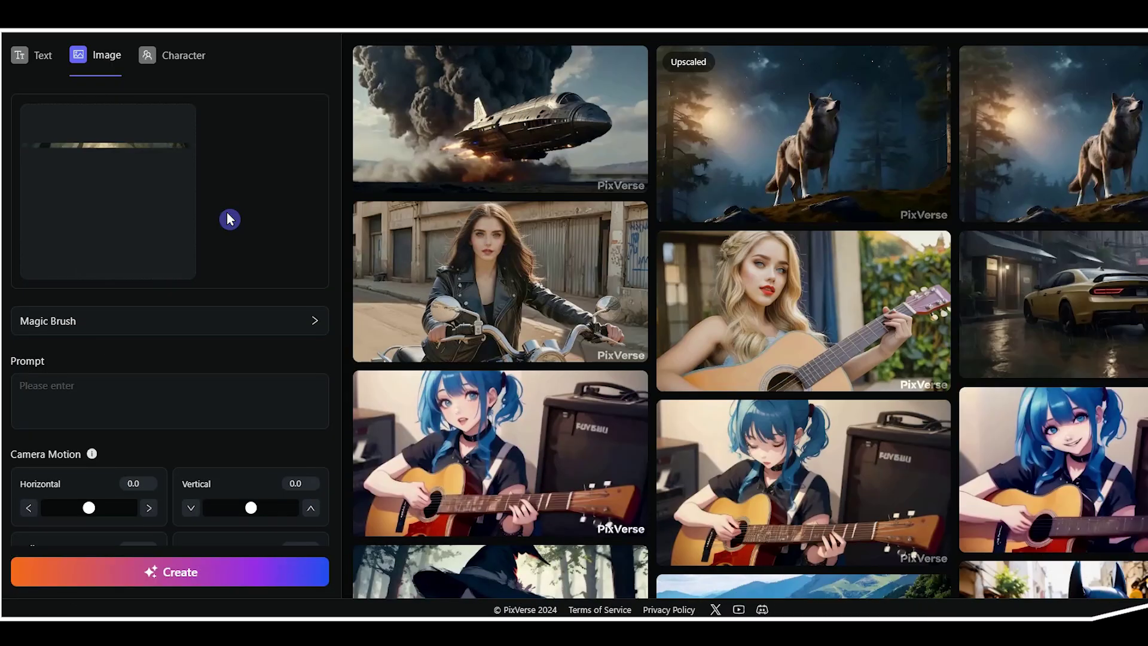
Open Magic Brush on the river image and mask the river as Brush 2's area.
{"action": "left_click", "coordinate": [230, 321]}
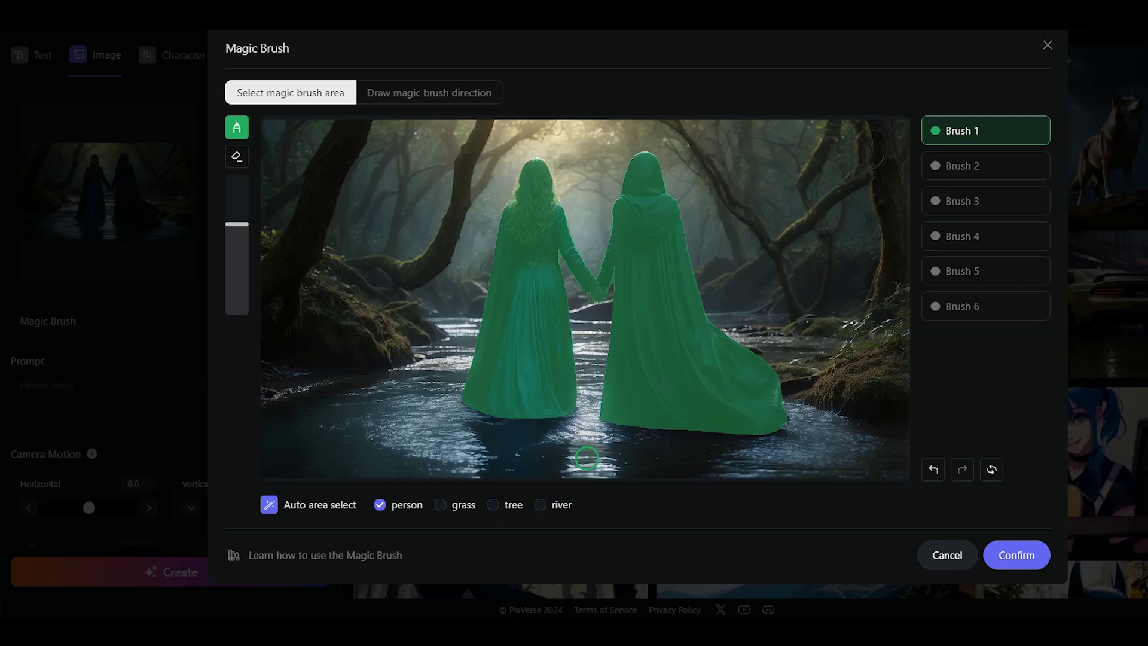
{"action": "left_click", "coordinate": [541, 505]}
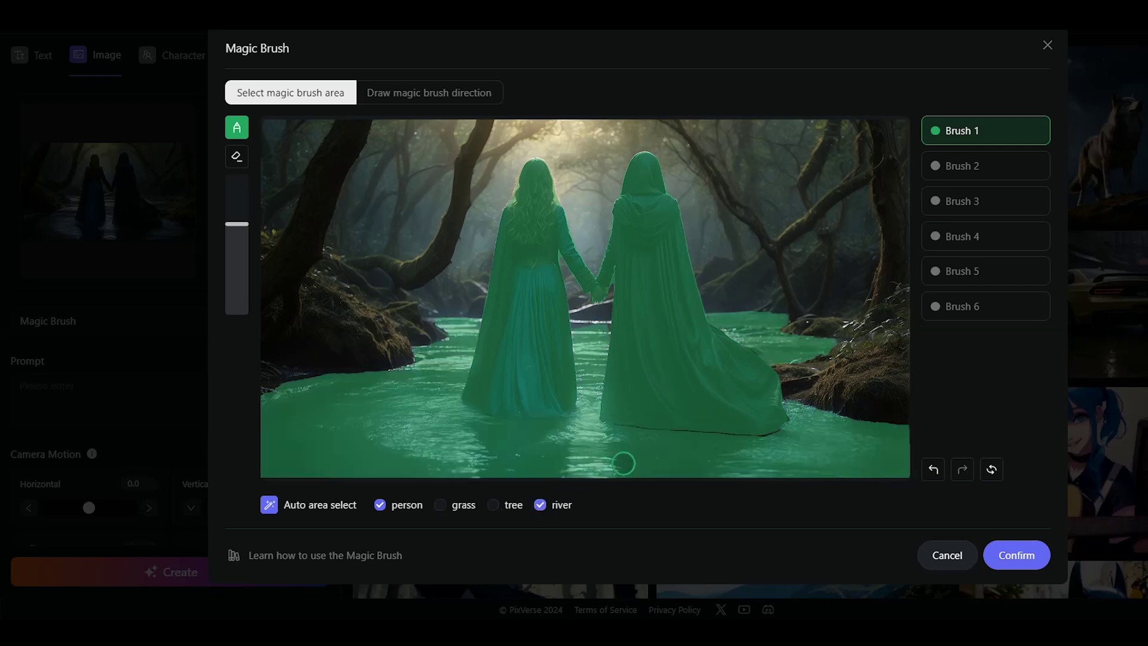
{"action": "left_click", "coordinate": [541, 505]}
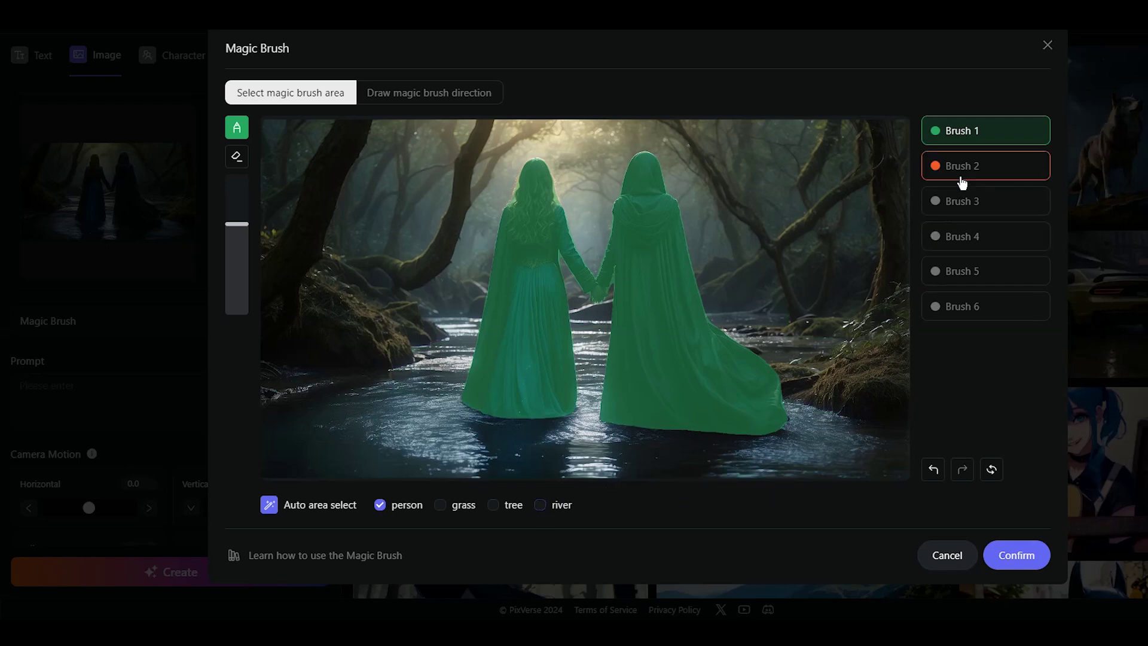
{"action": "left_click", "coordinate": [1001, 176]}
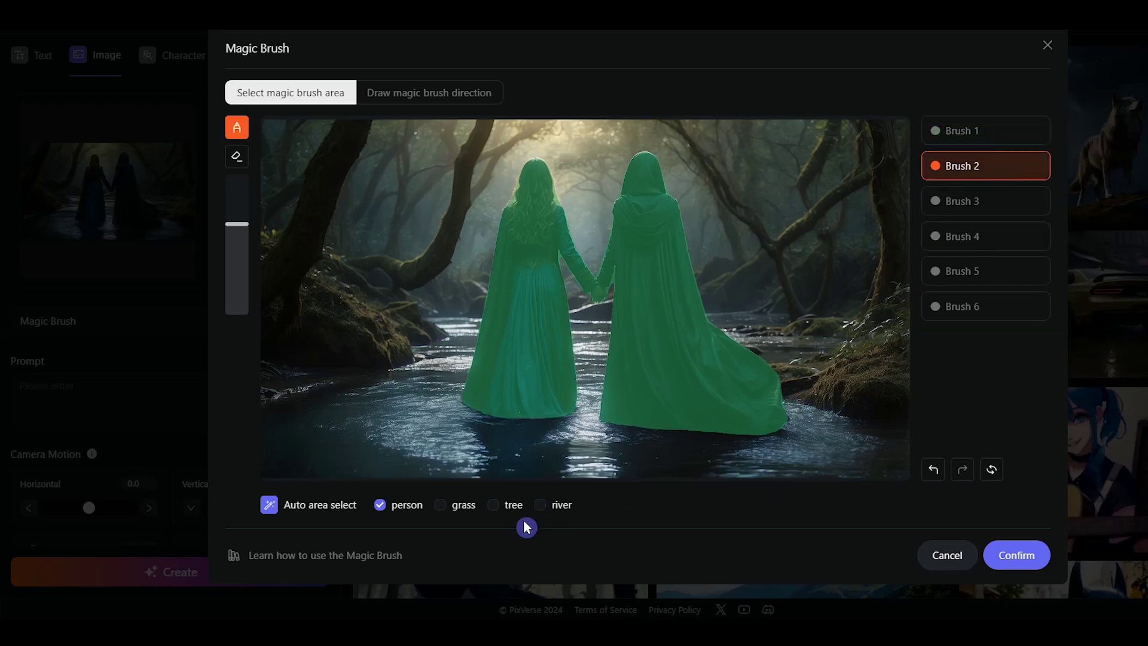
{"action": "left_click", "coordinate": [541, 505]}
Draw a leftward direction for the two women and an upward one for the river, then confirm.
{"action": "left_click", "coordinate": [469, 93]}
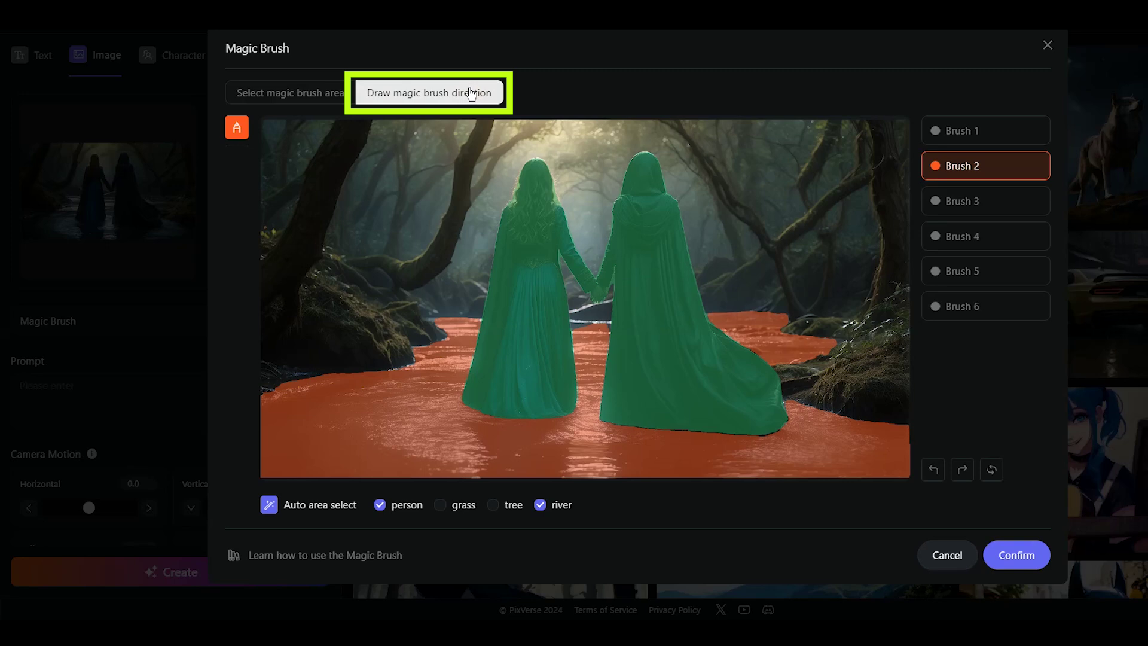
{"action": "left_click", "coordinate": [995, 132]}
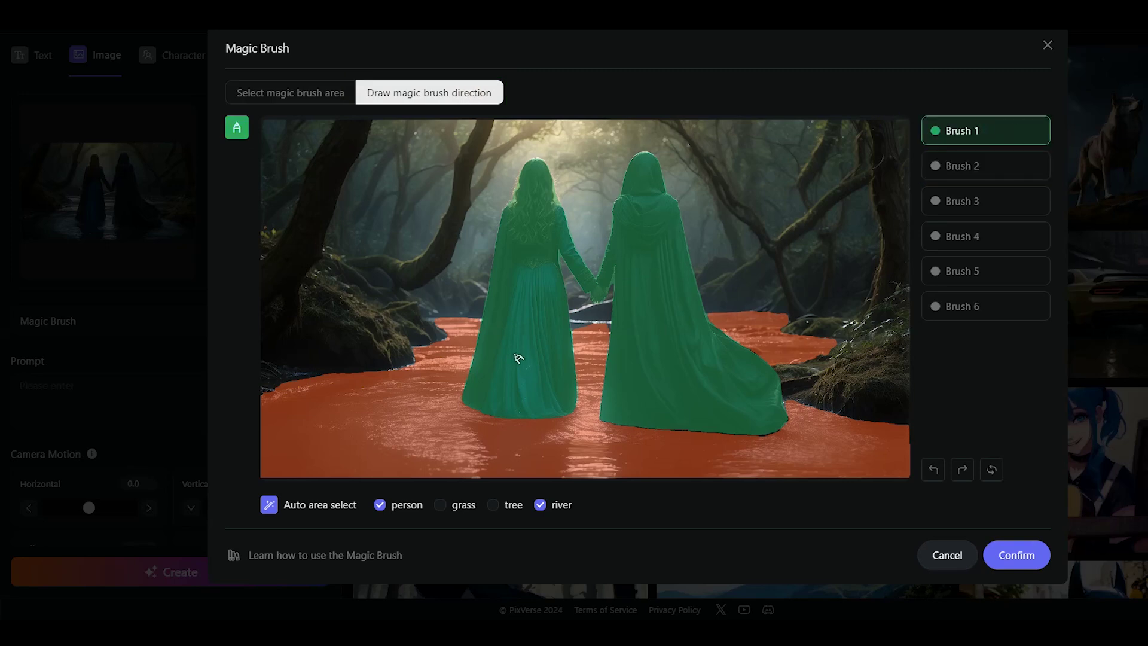
{"action": "left_click_drag", "start_coordinate": [428, 347], "coordinate": [428, 348]}
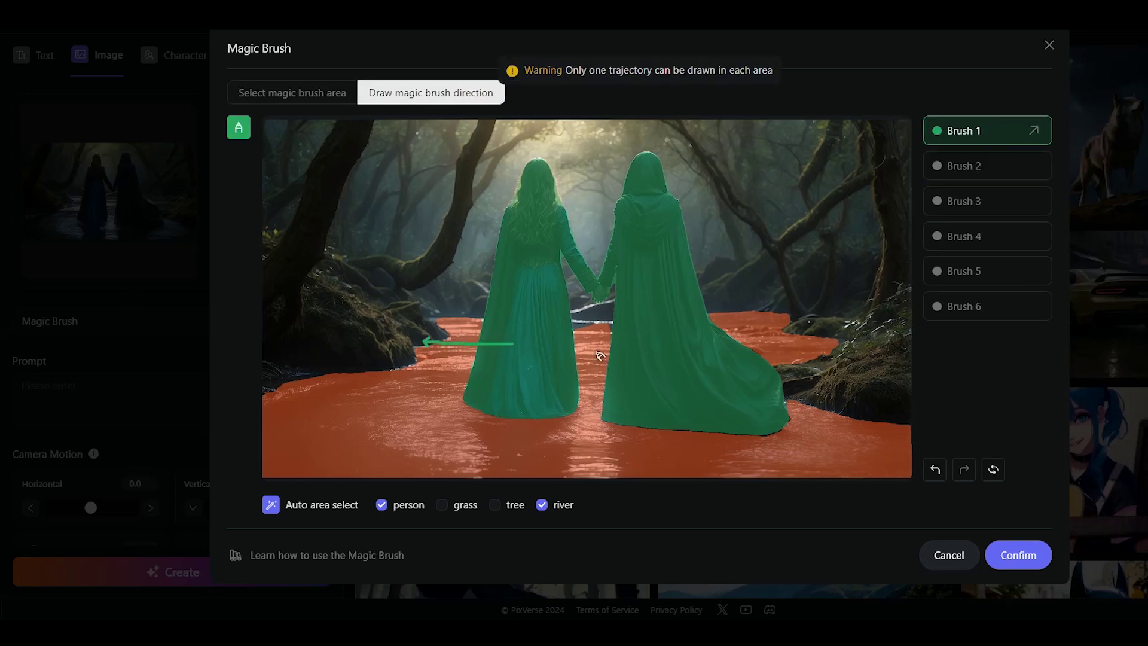
{"action": "left_click", "coordinate": [978, 170]}
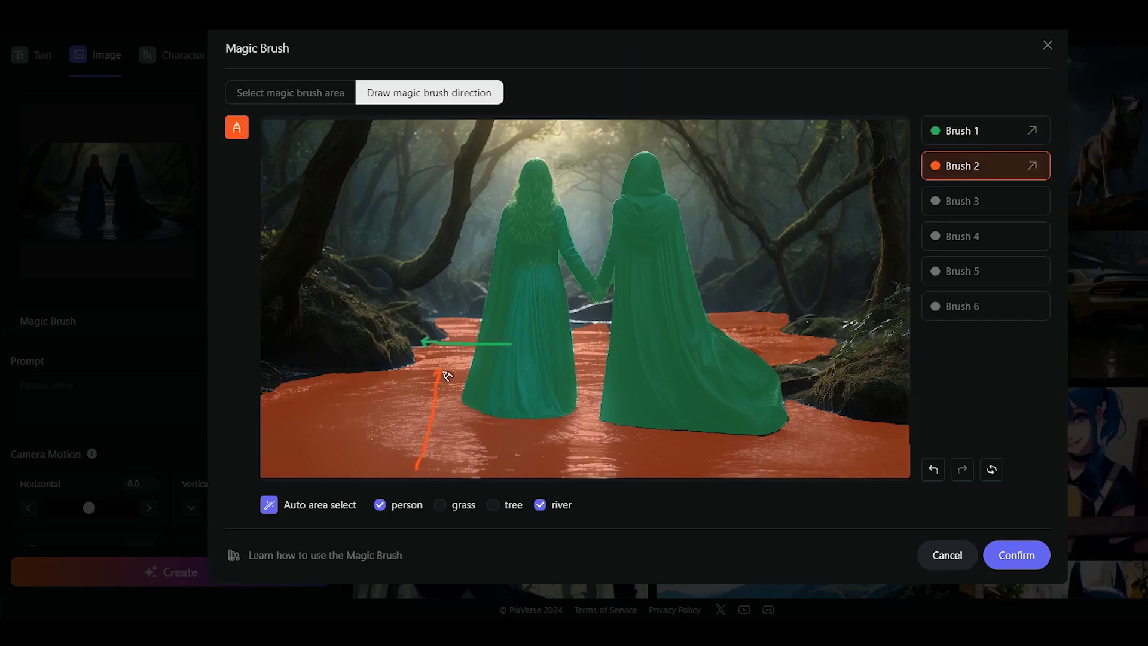
{"action": "left_click", "coordinate": [1016, 559]}
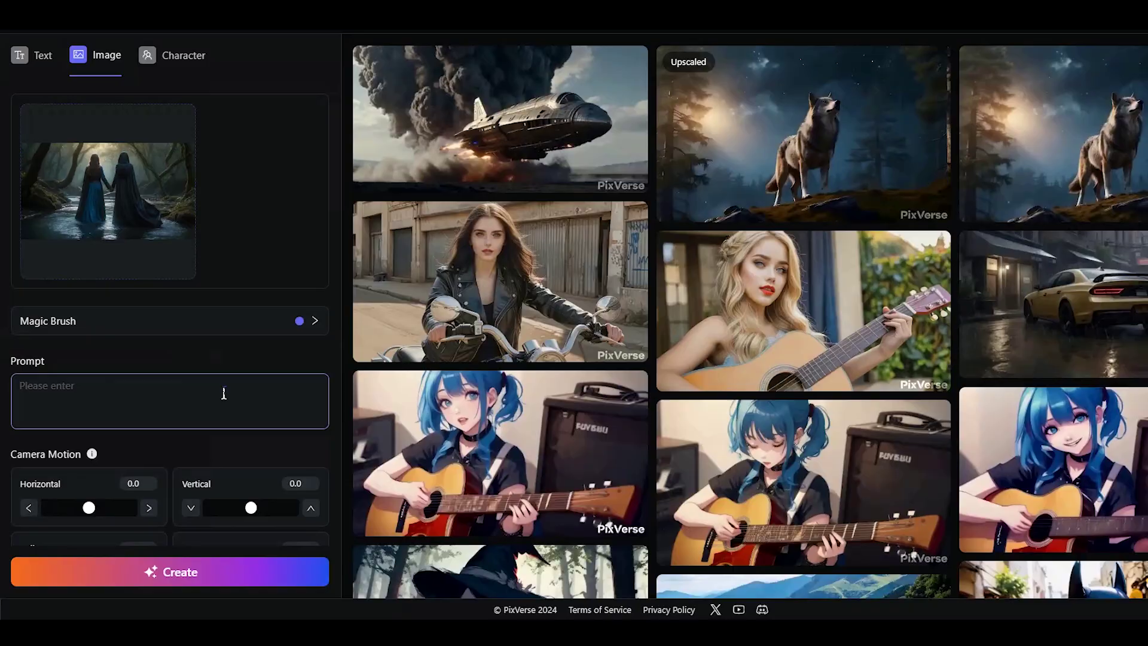
Generate the cloaked-women river clip at Motion Strength 0.90 with a new random seed.
{"action": "scroll", "coordinate": [234, 386], "scroll_direction": "down", "scroll_amount": 5}
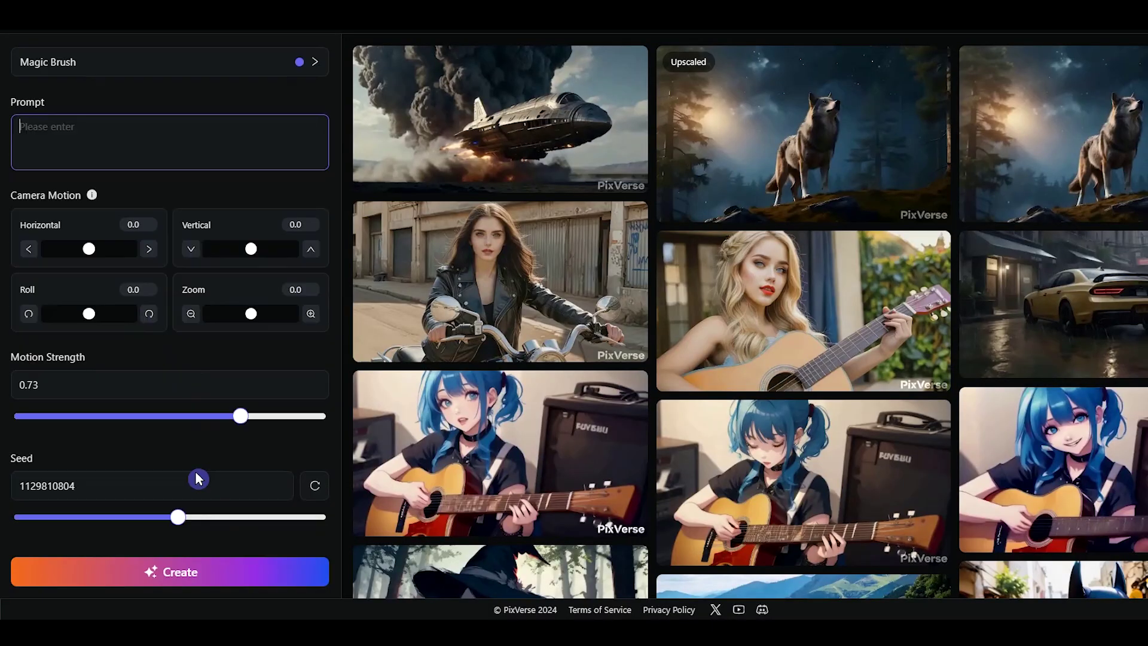
{"action": "left_click_drag", "start_coordinate": [241, 369], "coordinate": [293, 368]}
{"action": "left_click", "coordinate": [307, 442]}
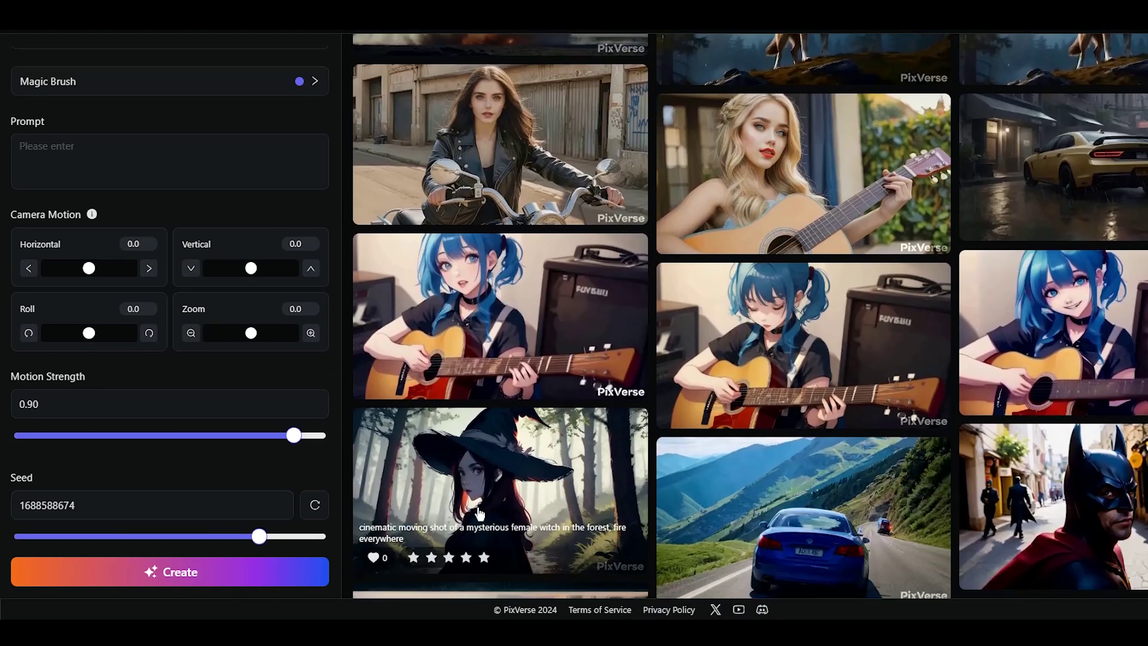
{"action": "left_click", "coordinate": [225, 569]}
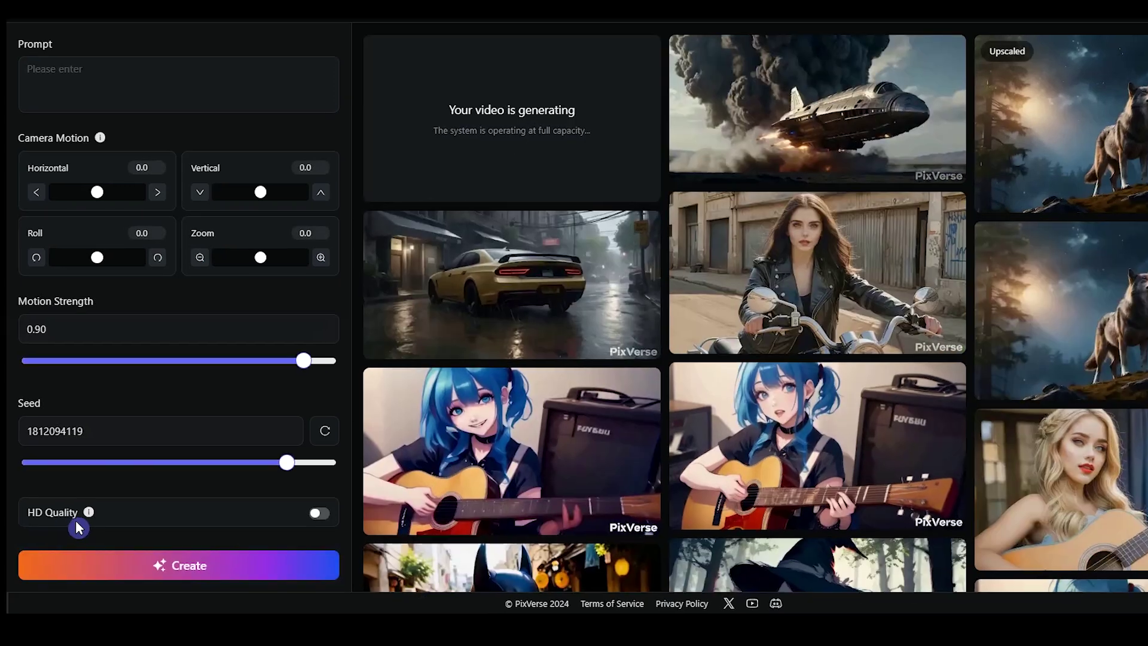
{"action": "mouse_move", "coordinate": [89, 514]}
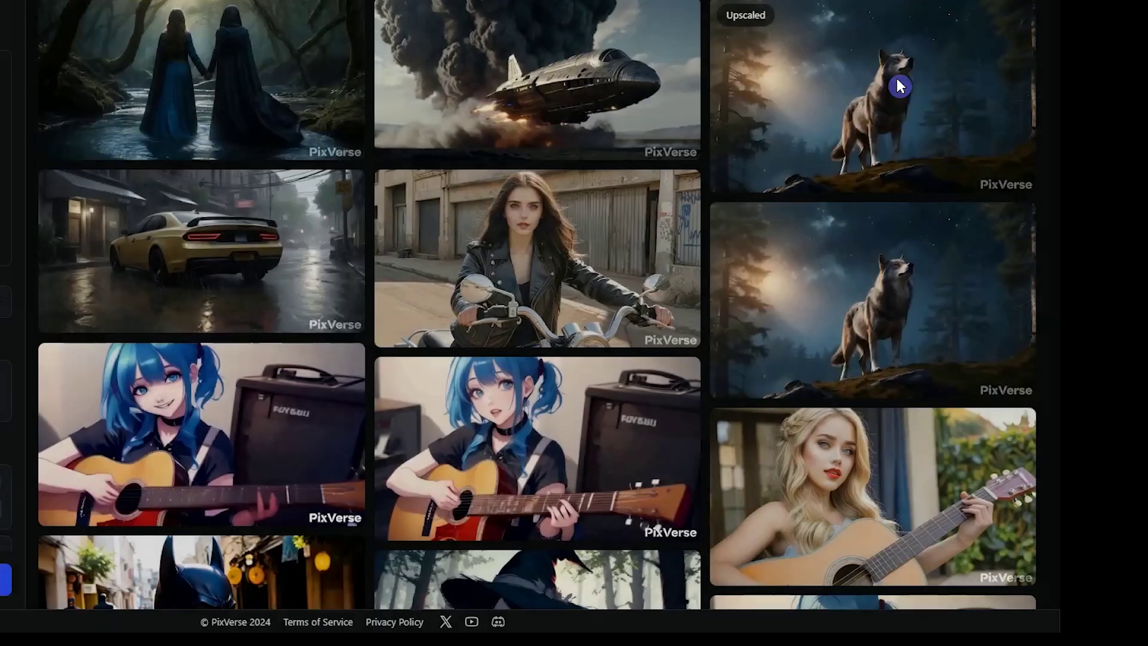
Replace the old Brush 2 river line with a short upward line between the two women.
{"action": "left_click", "coordinate": [173, 325]}
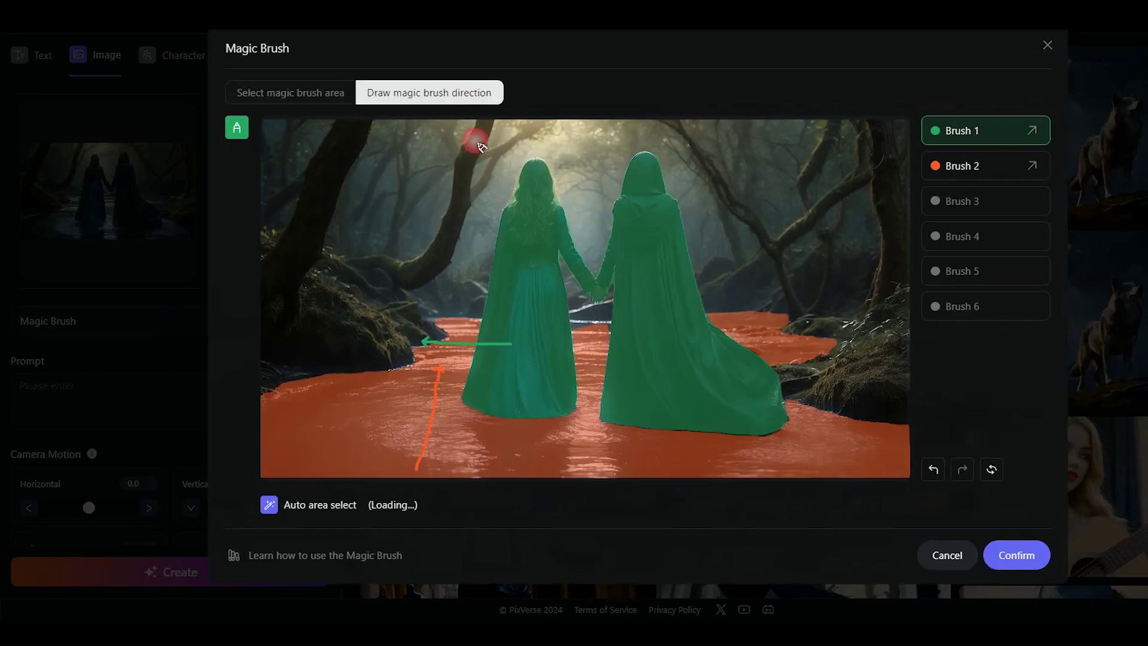
{"action": "left_click", "coordinate": [437, 371]}
{"action": "left_click", "coordinate": [998, 170]}
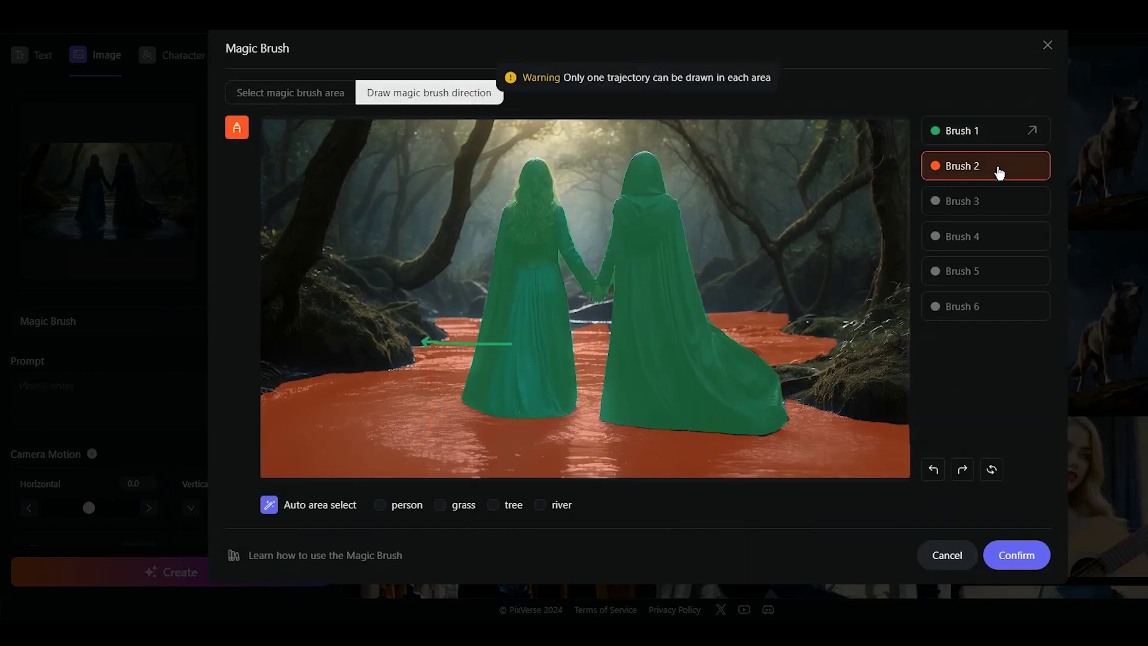
{"action": "left_click_drag", "start_coordinate": [592, 378], "coordinate": [589, 356]}
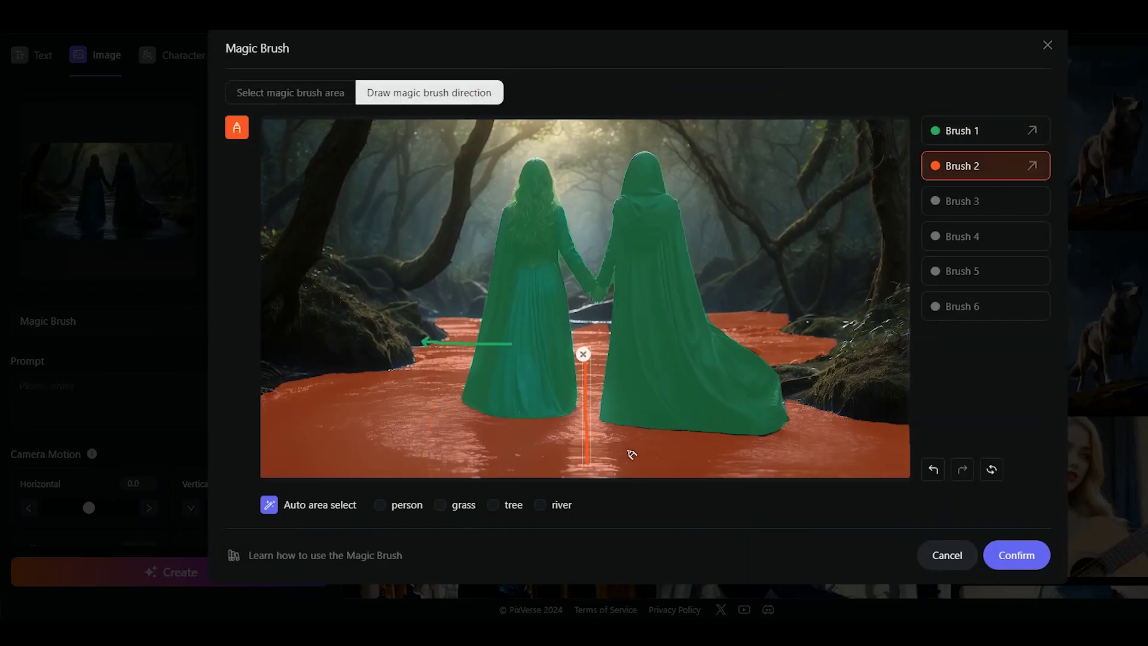
{"action": "left_click", "coordinate": [1016, 555]}
Generate the river video again at Motion Strength 1.00.
{"action": "scroll", "coordinate": [241, 505], "scroll_direction": "down", "scroll_amount": 3}
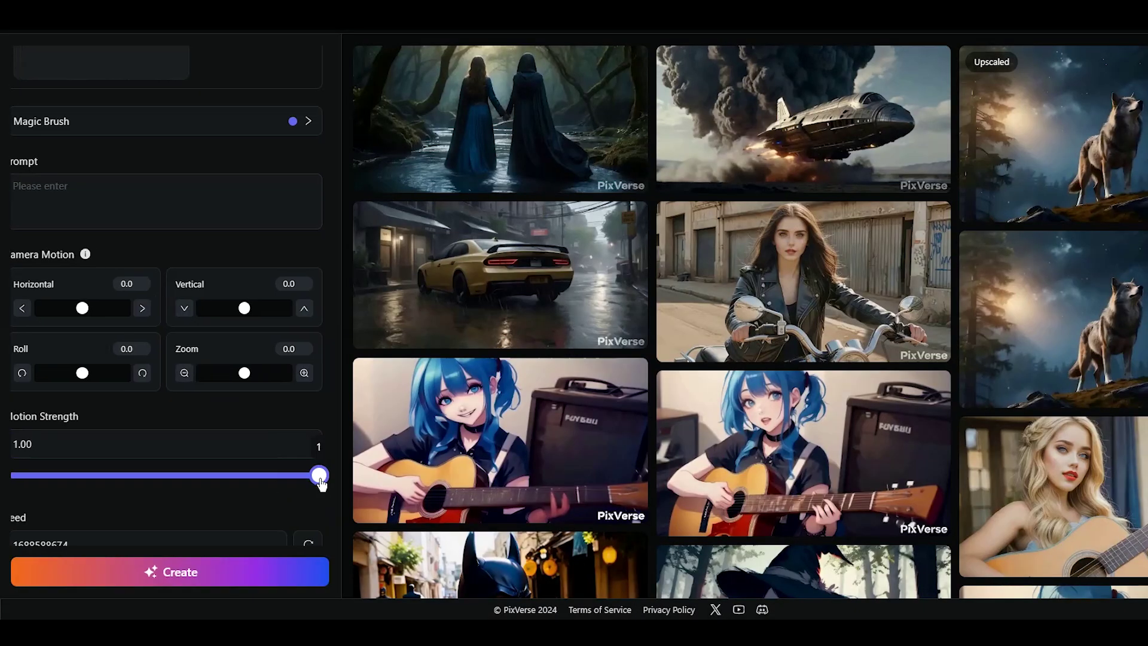
{"action": "scroll", "coordinate": [241, 505], "scroll_direction": "down", "scroll_amount": 2}
{"action": "left_click", "coordinate": [266, 469]}
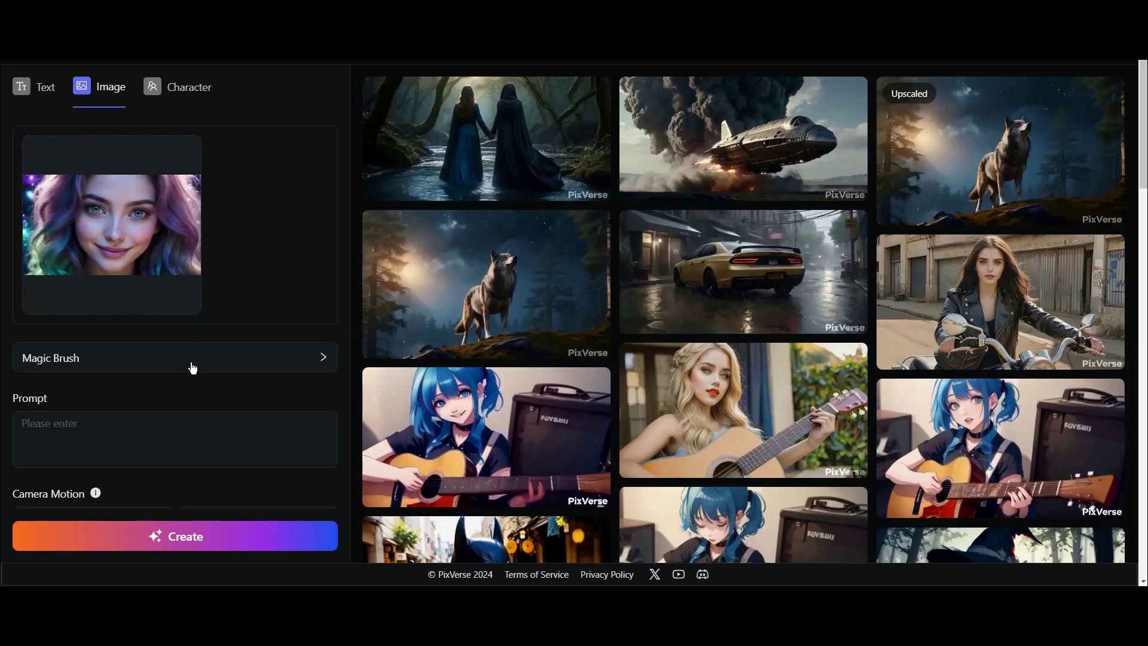
Paint the portrait's eyelid areas with a smaller brush, undoing the first oversized eye strokes.
{"action": "left_click", "coordinate": [190, 365]}
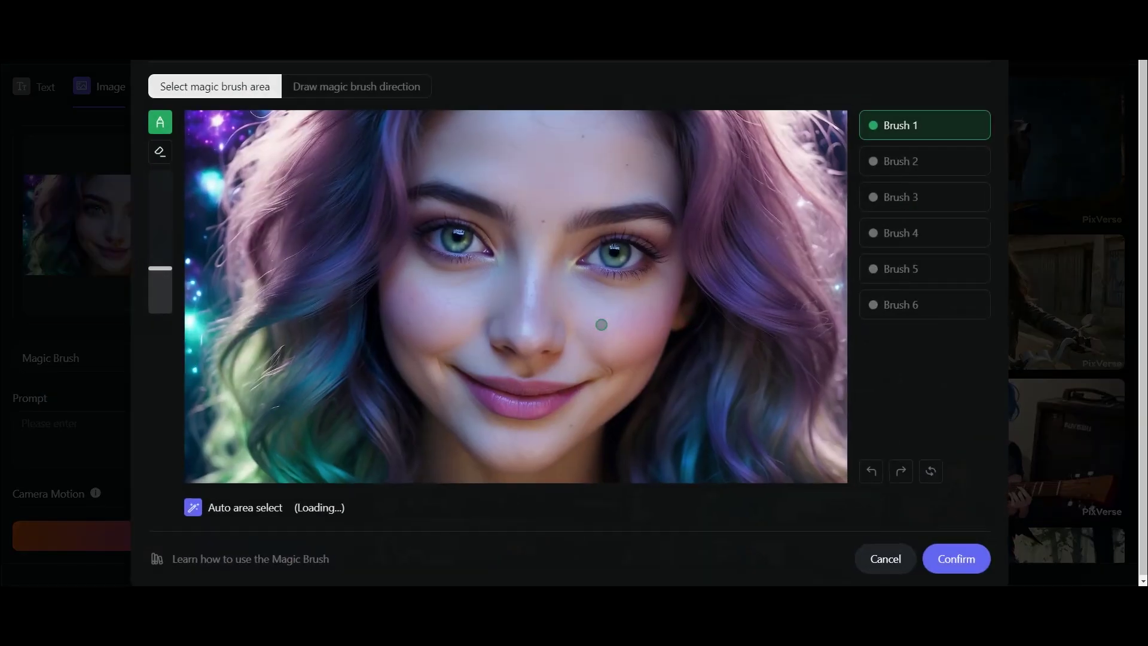
{"action": "left_click_drag", "start_coordinate": [587, 253], "coordinate": [628, 236]}
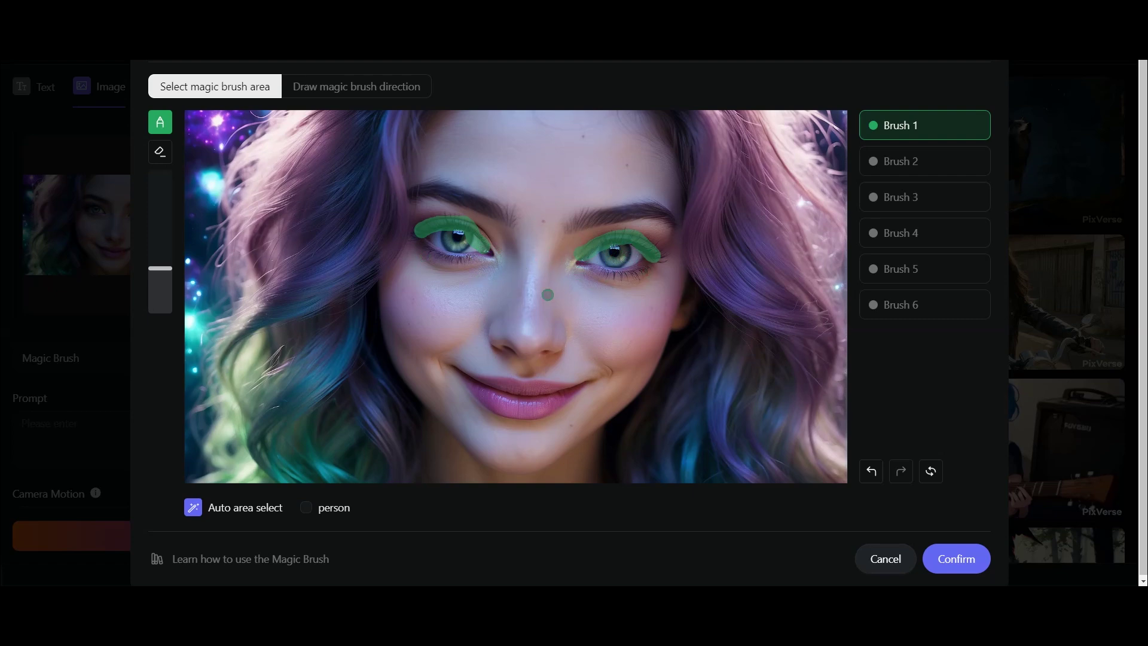
{"action": "left_click", "coordinate": [871, 469]}
{"action": "left_click", "coordinate": [864, 467]}
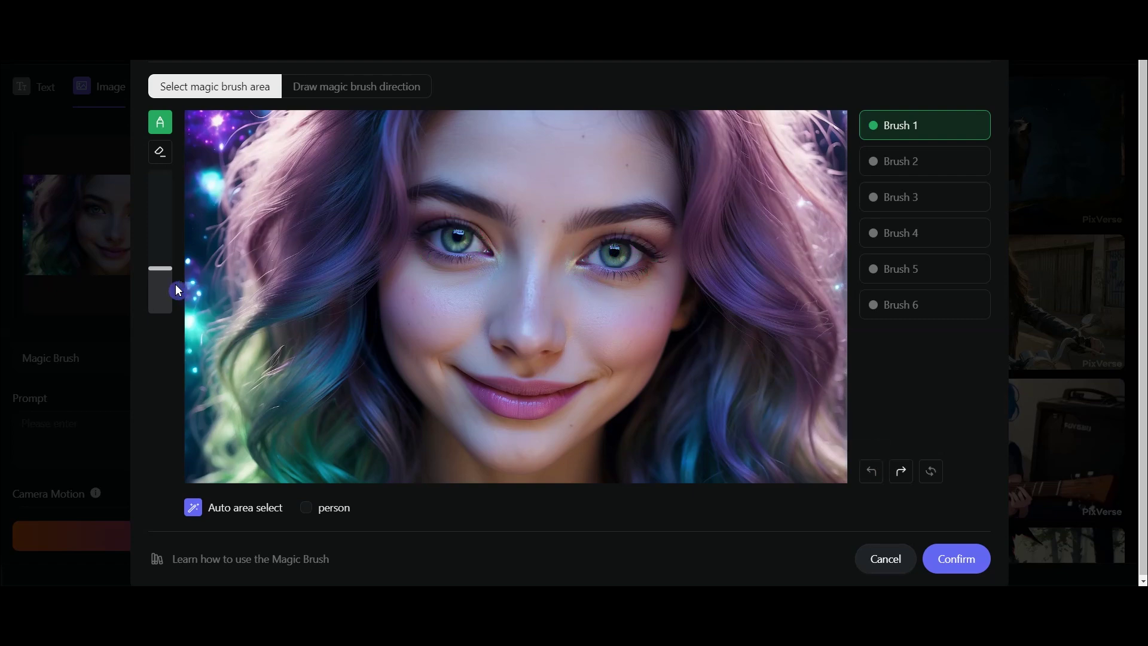
{"action": "left_click_drag", "start_coordinate": [177, 291], "coordinate": [177, 287]}
{"action": "left_click", "coordinate": [579, 257]}
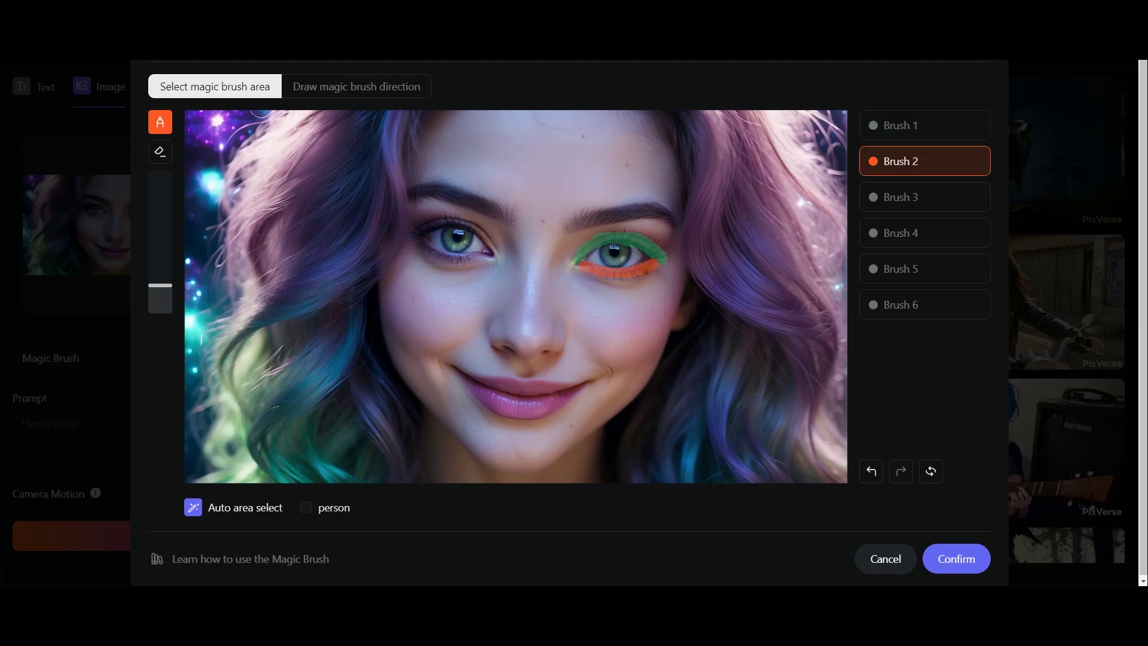
Give the upper eyelid area a downward blink direction and apply the motions.
{"action": "left_click", "coordinate": [372, 88]}
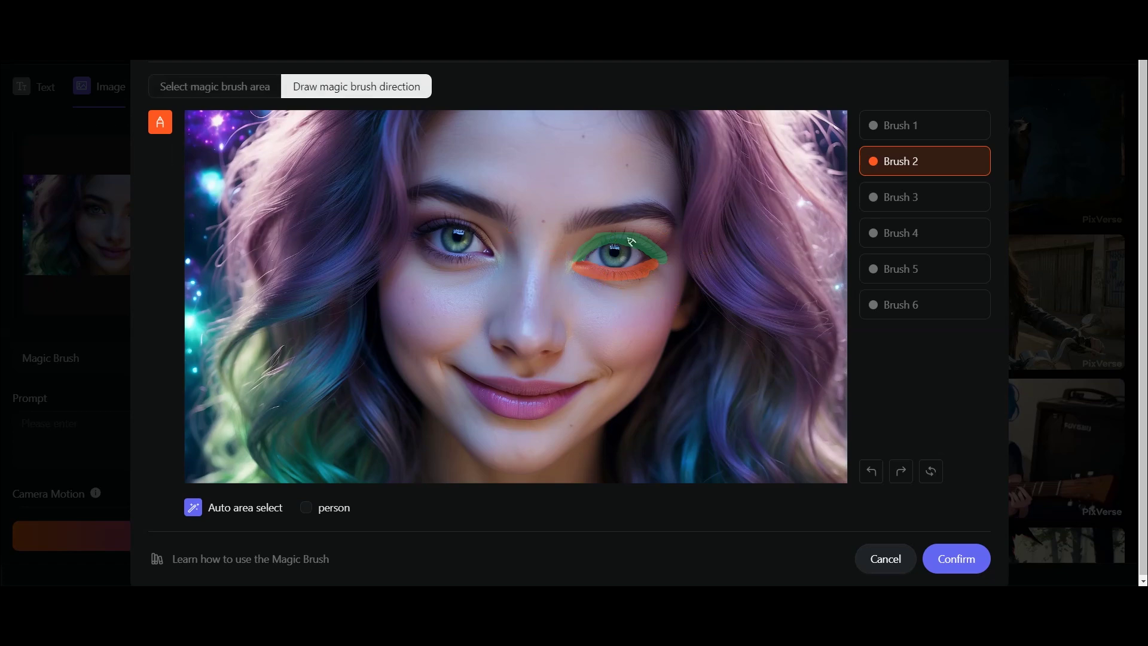
{"action": "left_click", "coordinate": [882, 135]}
{"action": "left_click_drag", "start_coordinate": [623, 271], "coordinate": [625, 270]}
{"action": "left_click", "coordinate": [959, 561]}
Generate the portrait clip with the prompt 'blinking' at Motion Strength about 0.77.
{"action": "left_click", "coordinate": [110, 436]}
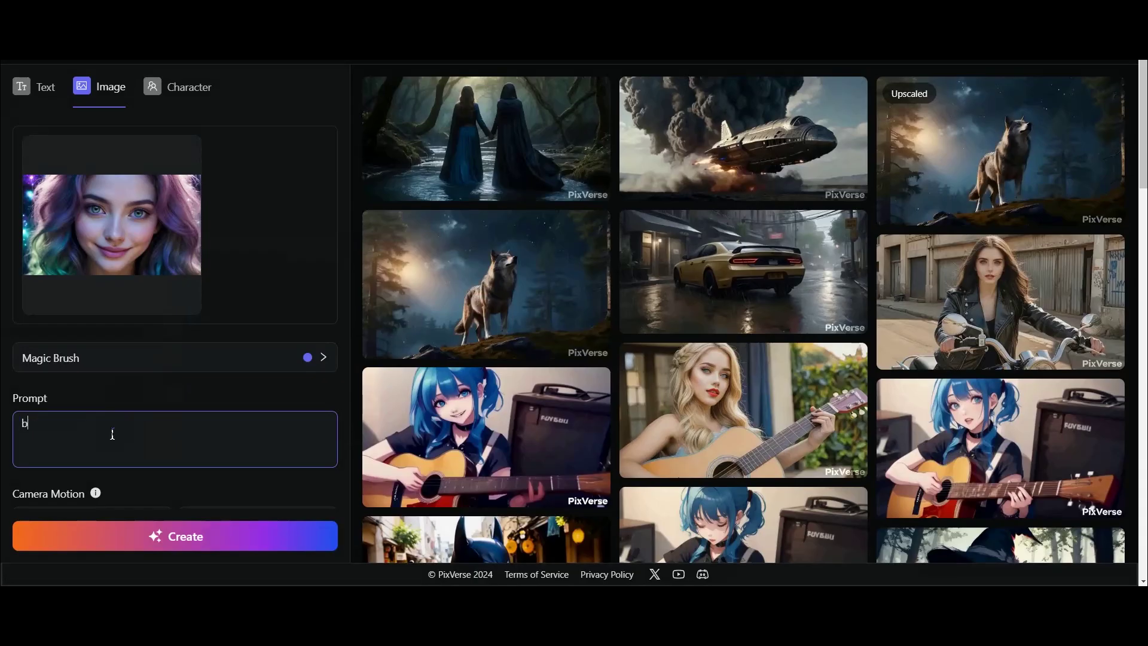
{"action": "type", "text": "blinking"}
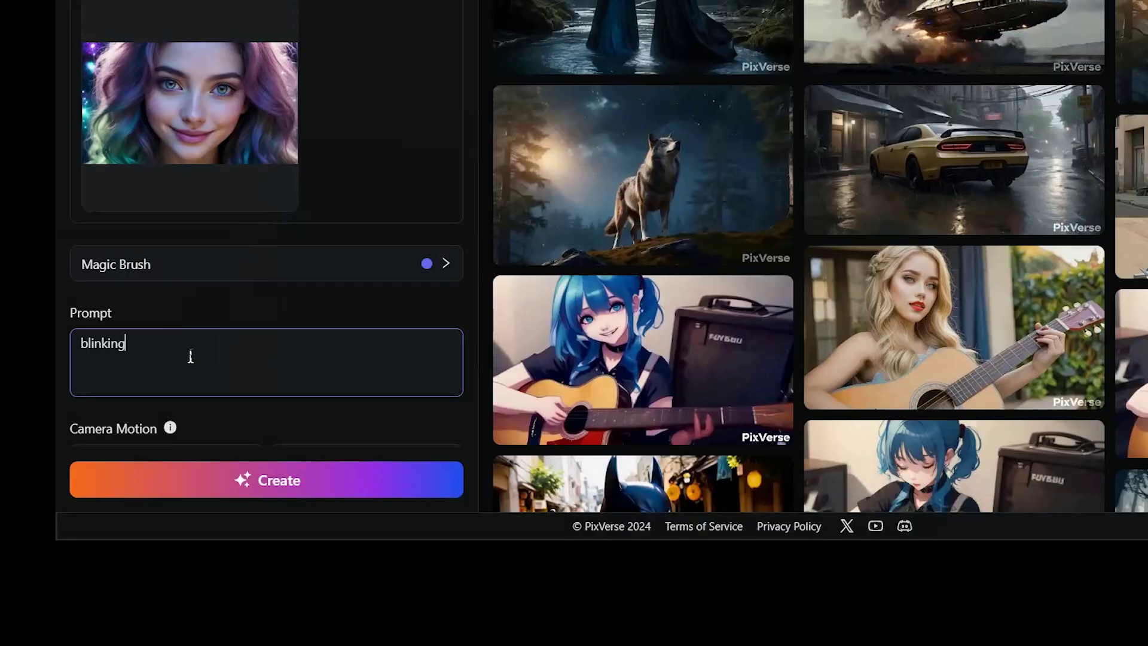
{"action": "scroll", "coordinate": [191, 356], "scroll_direction": "down", "scroll_amount": 5}
{"action": "left_click_drag", "start_coordinate": [449, 337], "coordinate": [374, 345]}
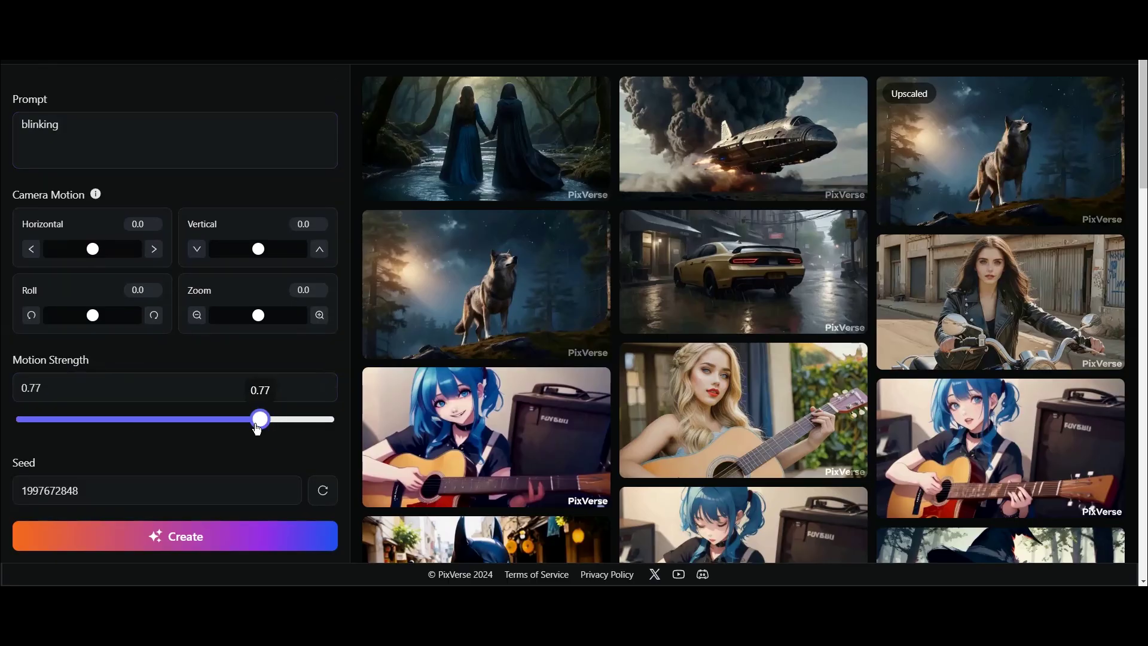
{"action": "left_click_drag", "start_coordinate": [255, 428], "coordinate": [252, 428]}
{"action": "scroll", "coordinate": [198, 533], "scroll_direction": "down", "scroll_amount": 2}
{"action": "left_click", "coordinate": [198, 532]}
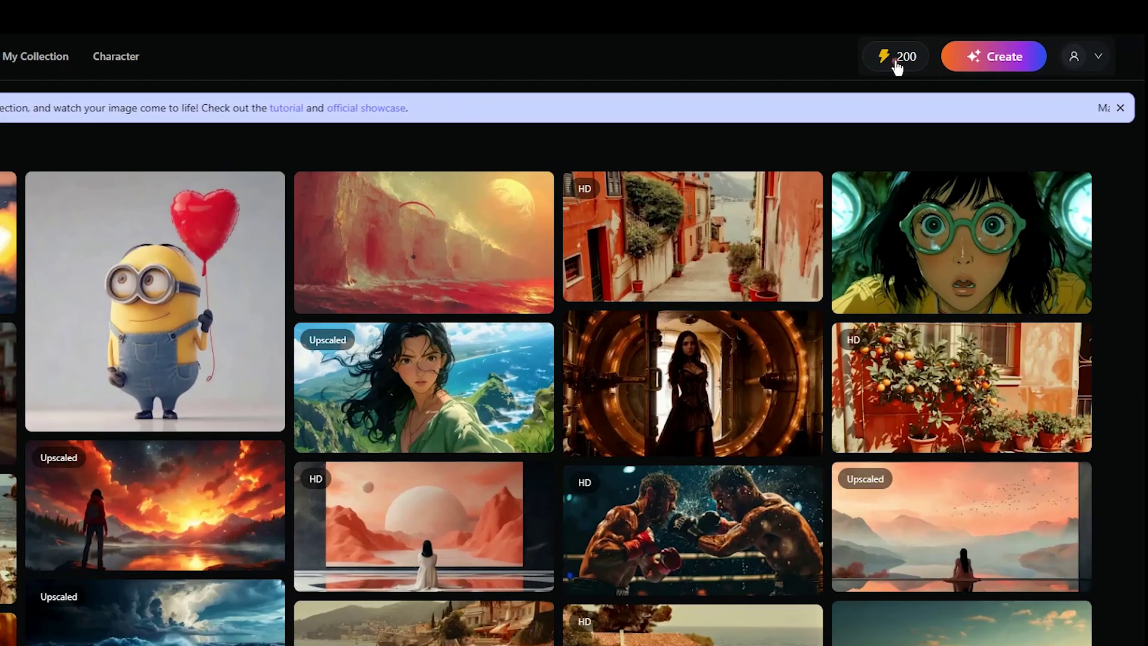
Show the My Plan page with 200 free credits and the Standard $5 and Unlimited $30 upgrades.
{"action": "left_click", "coordinate": [946, 60]}
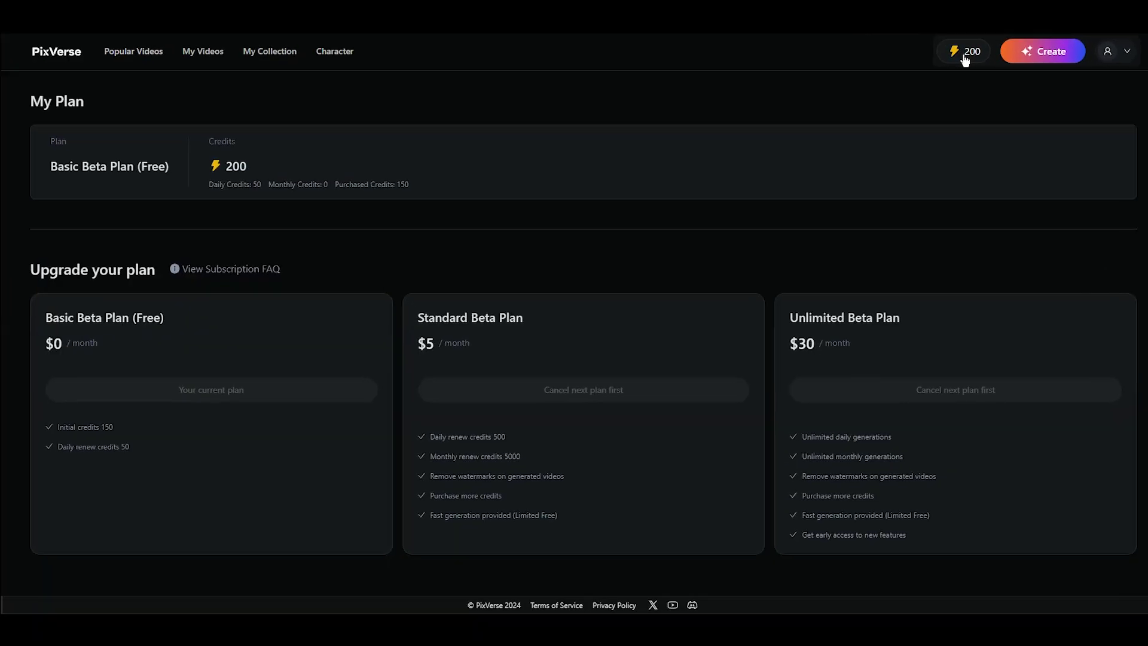